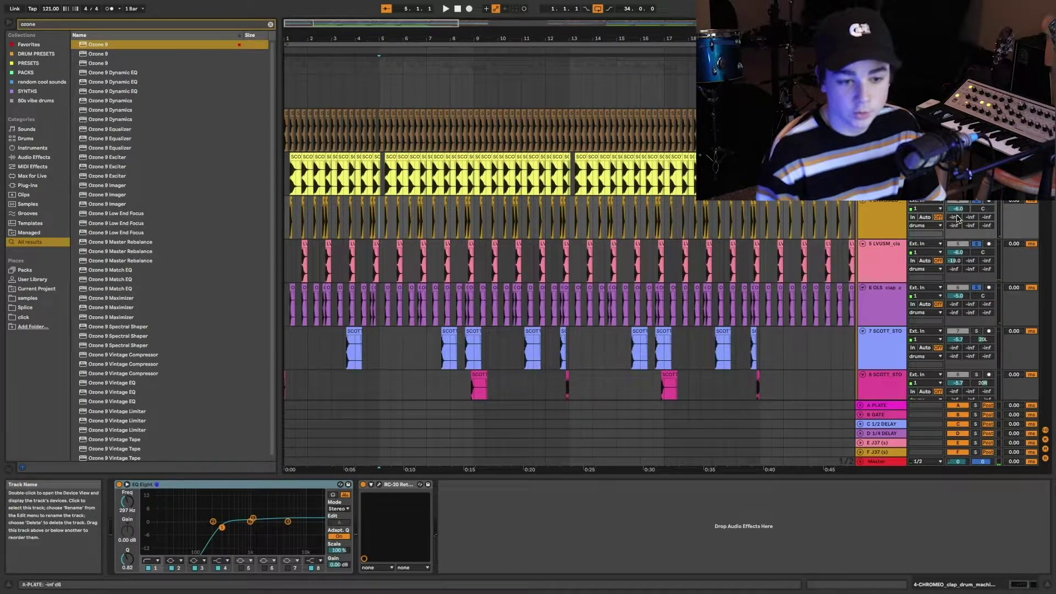
- Inspect the RC-20 Retro Color plug-in on the CHROMEO clap track, close it, and play the drum arrangement from bar 5
{"action": "left_click", "coordinate": [379, 484]}
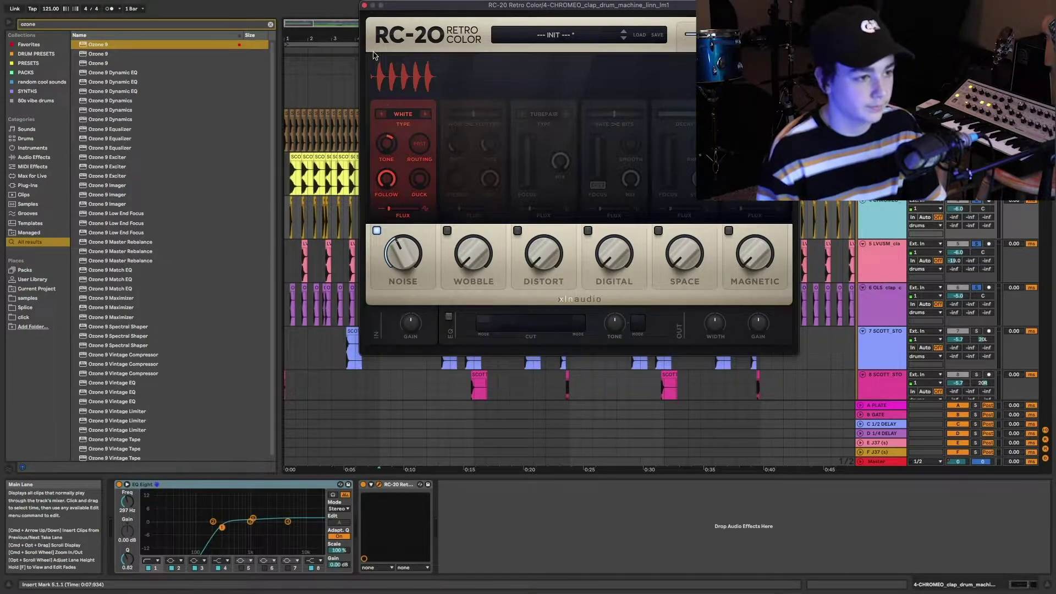
{"action": "left_click", "coordinate": [365, 6]}
{"action": "key", "text": "space"}
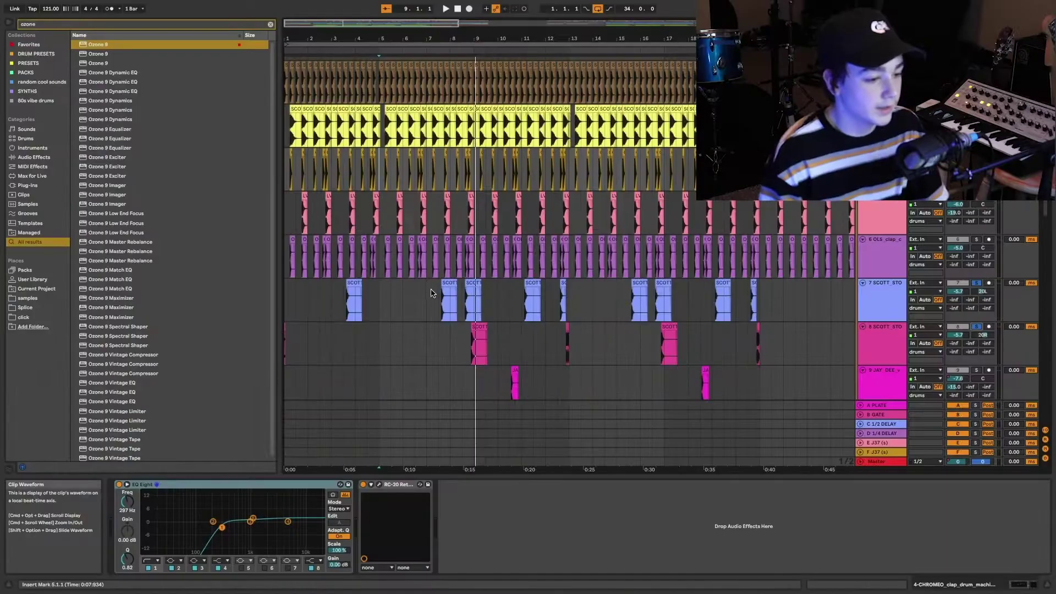
{"action": "scroll", "coordinate": [242, 521], "scroll_direction": "up", "scroll_amount": 5}
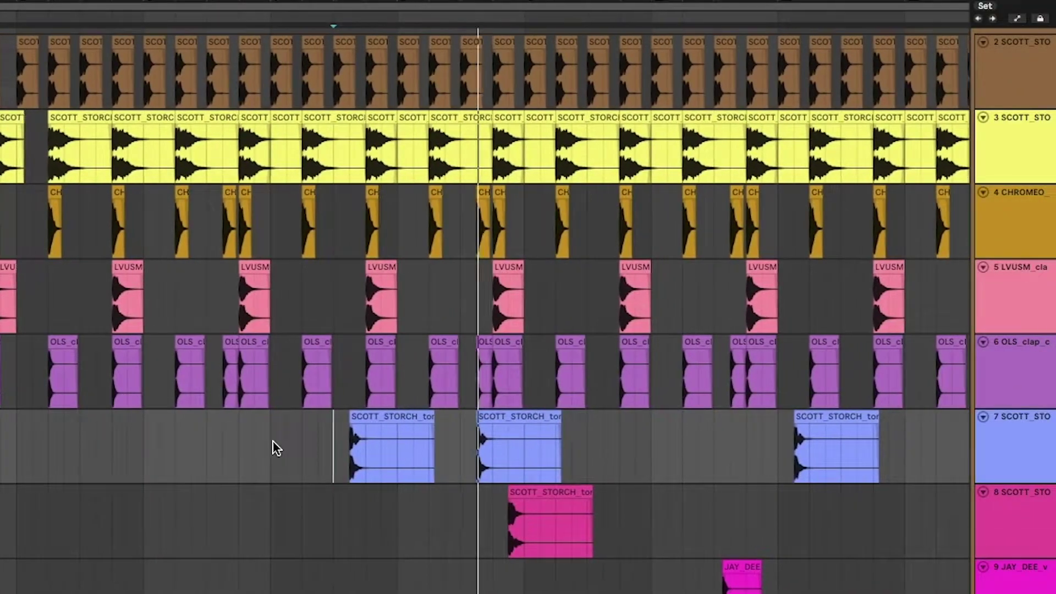
- Solo the 707 Core Kit track and play its pattern from bar 5
{"action": "scroll", "coordinate": [273, 444], "scroll_direction": "down", "scroll_amount": 2}
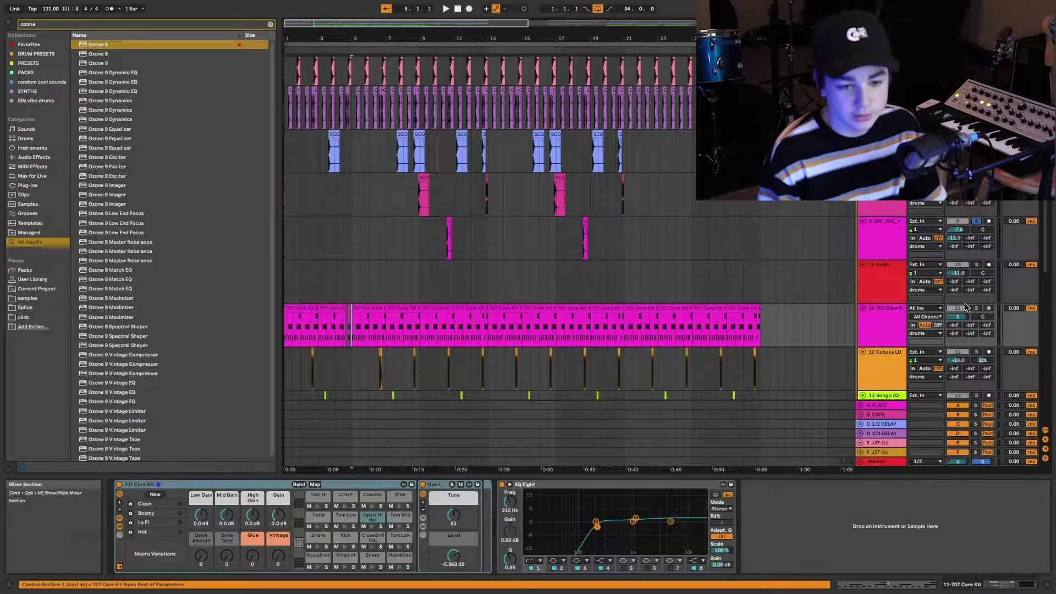
{"action": "left_click", "coordinate": [976, 307]}
{"action": "scroll", "coordinate": [350, 284], "scroll_direction": "up", "scroll_amount": 3}
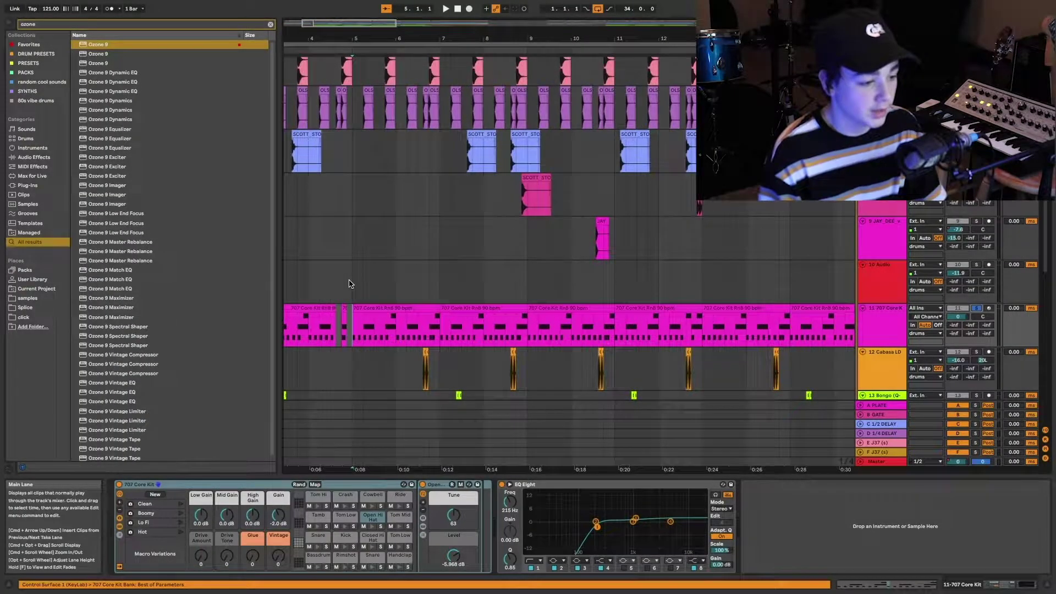
{"action": "left_click", "coordinate": [348, 284]}
{"action": "key", "text": "space"}
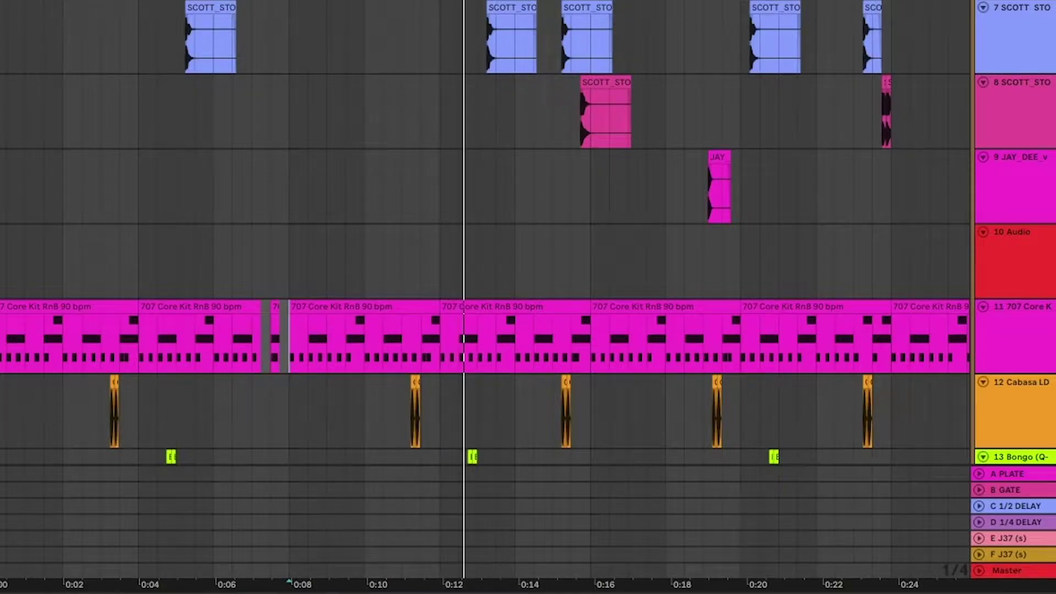
- Listen to the Cabasa and Bongo percussion tracks from bar 6
{"action": "scroll", "coordinate": [431, 382], "scroll_direction": "down", "scroll_amount": 1}
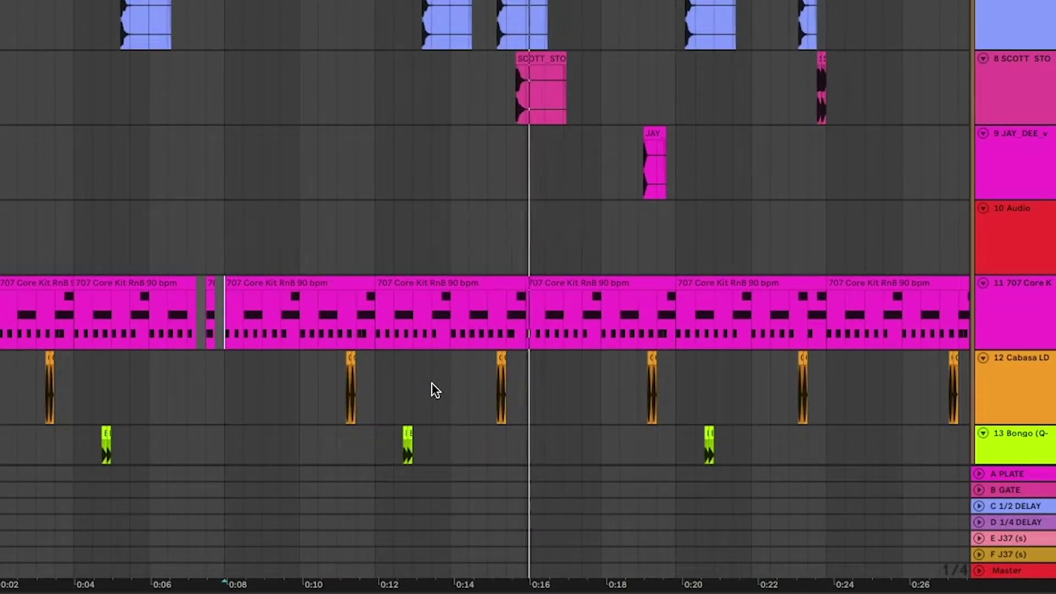
{"action": "left_click", "coordinate": [321, 385]}
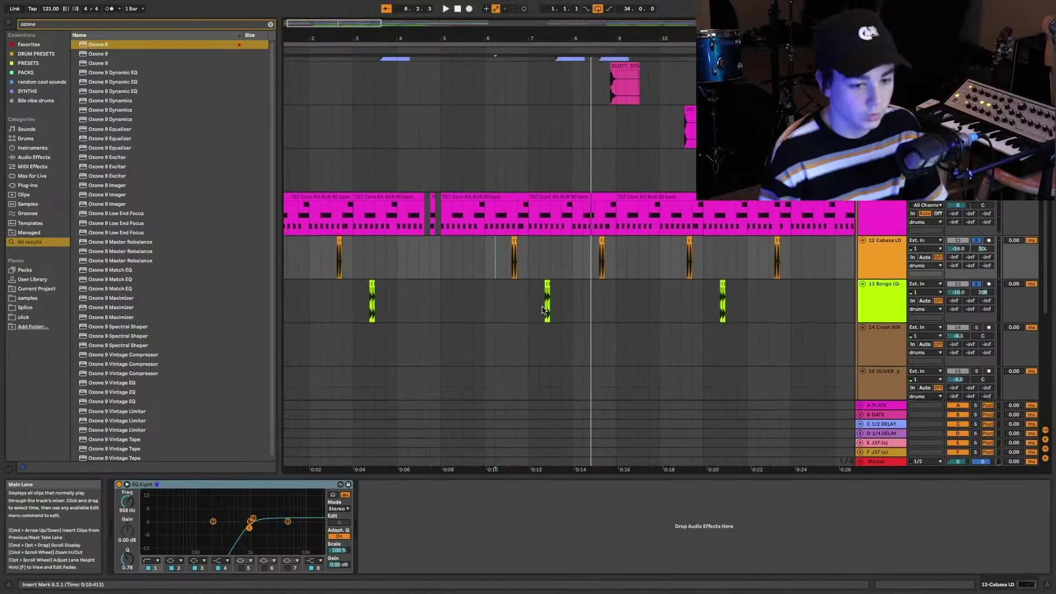
{"action": "scroll", "coordinate": [543, 310], "scroll_direction": "up", "scroll_amount": 10}
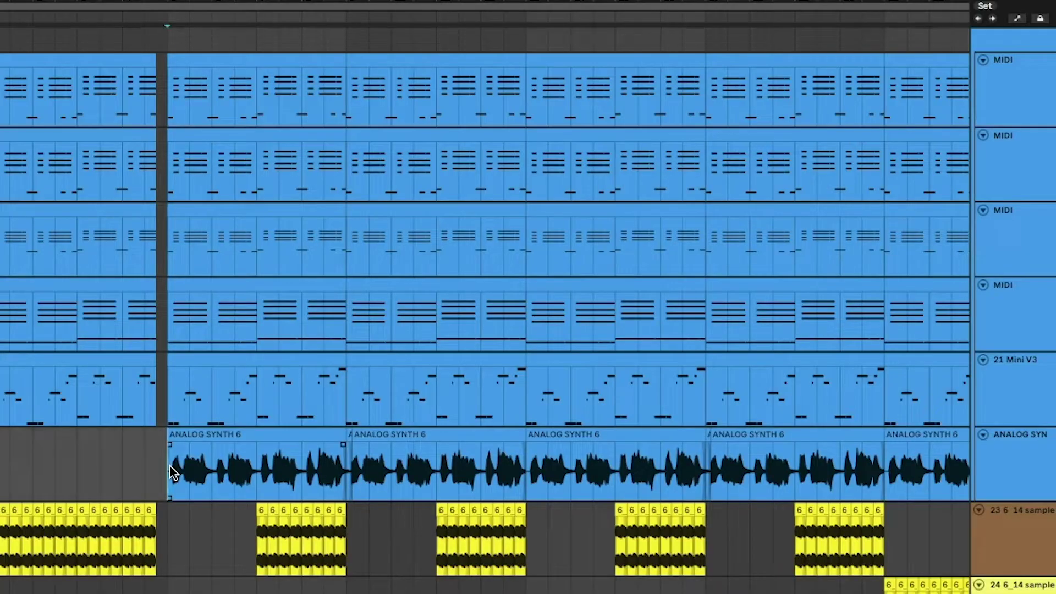
- Play the ANALOG SYNTH track and the Clavinet V MIDI track, each from bar 5
{"action": "key", "text": "space"}
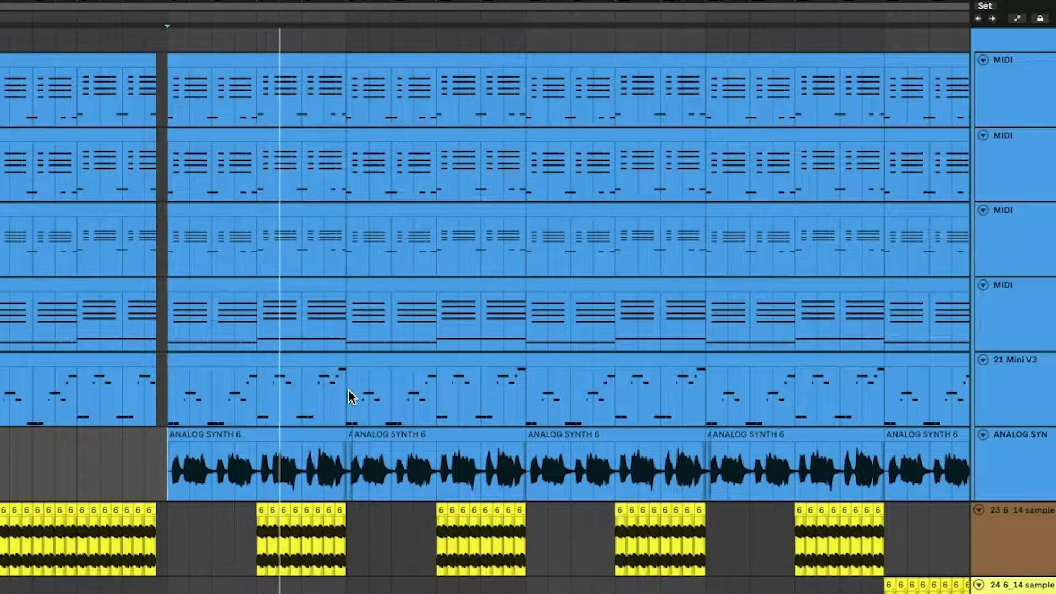
{"action": "key", "text": "space"}
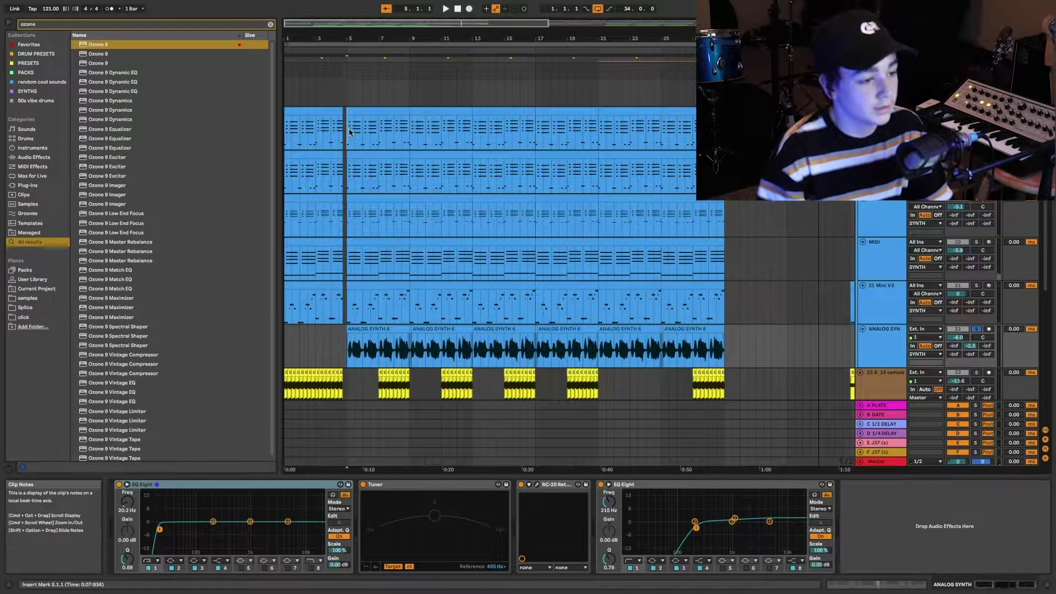
{"action": "left_click", "coordinate": [347, 128]}
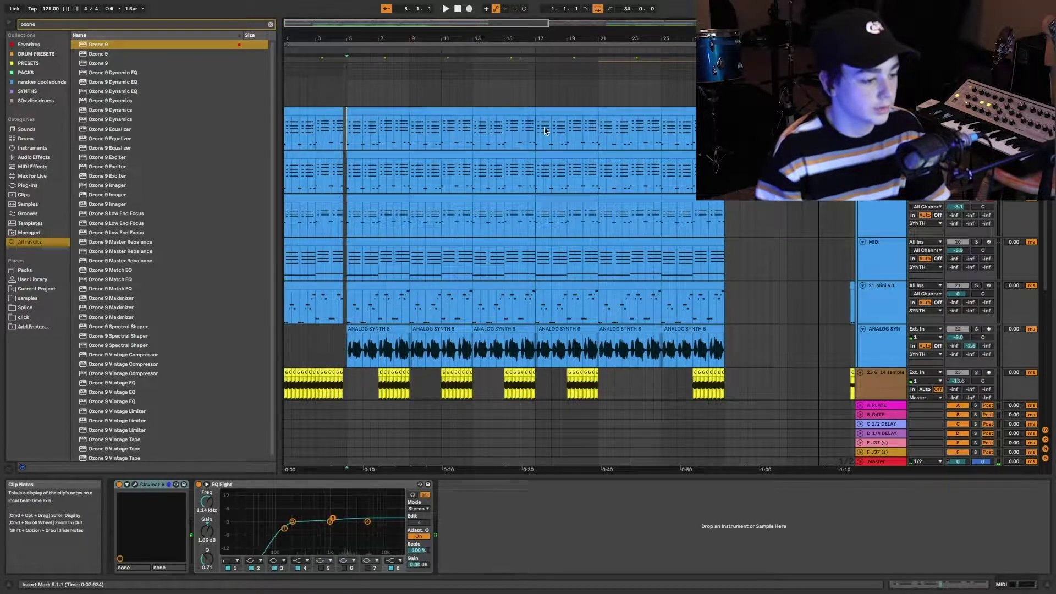
{"action": "key", "text": "space"}
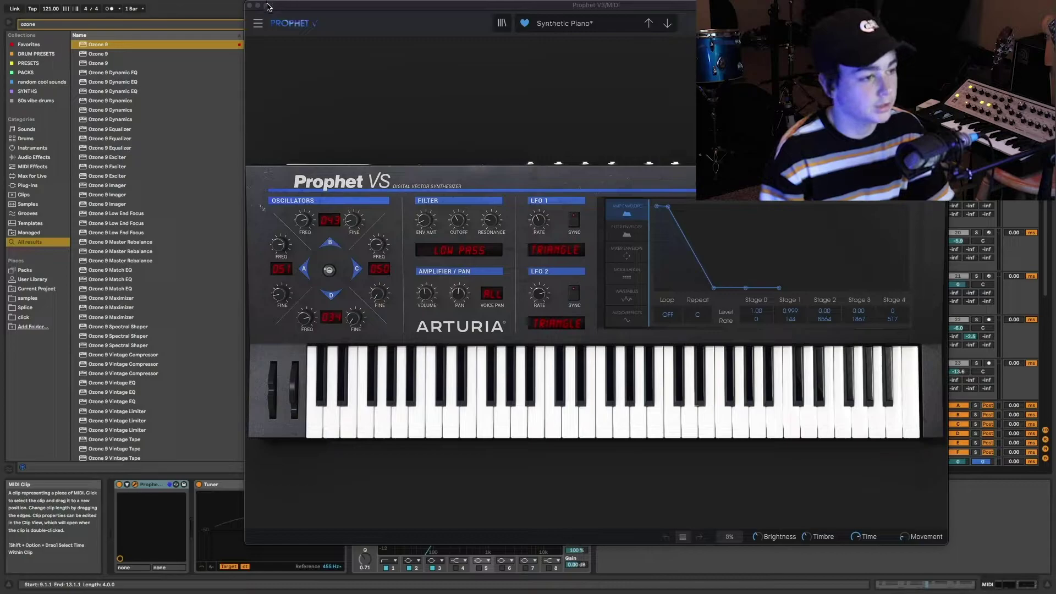
- Review the Prophet V3 patches and the Mini V3 Good 80s Bass patch, playing the ProVS 62-Stewkey part and closing the plug-in windows
{"action": "key", "text": "super+alt+p"}
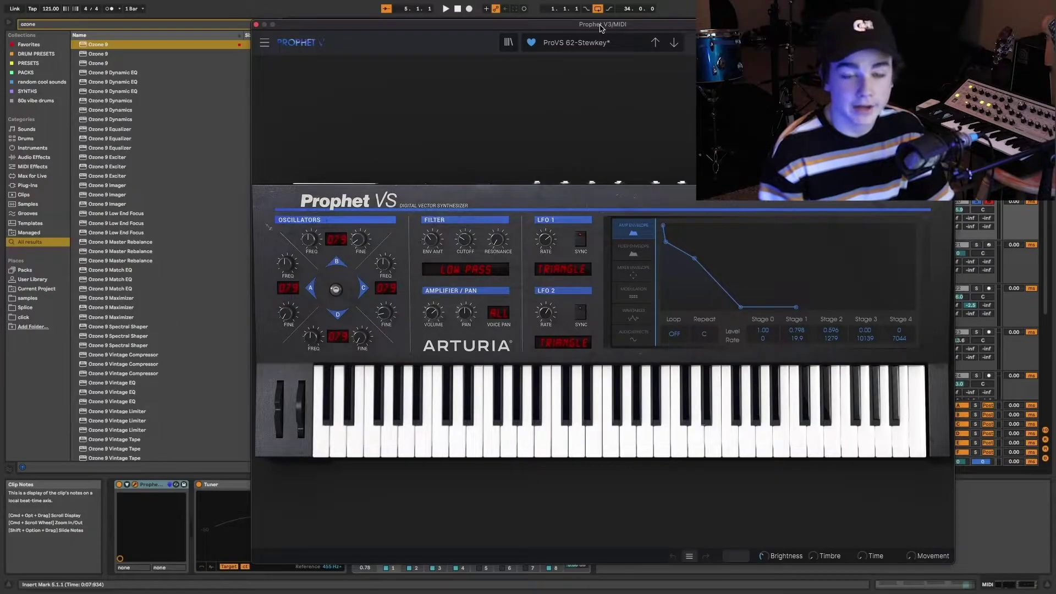
{"action": "left_click_drag", "start_coordinate": [601, 26], "coordinate": [587, 35]}
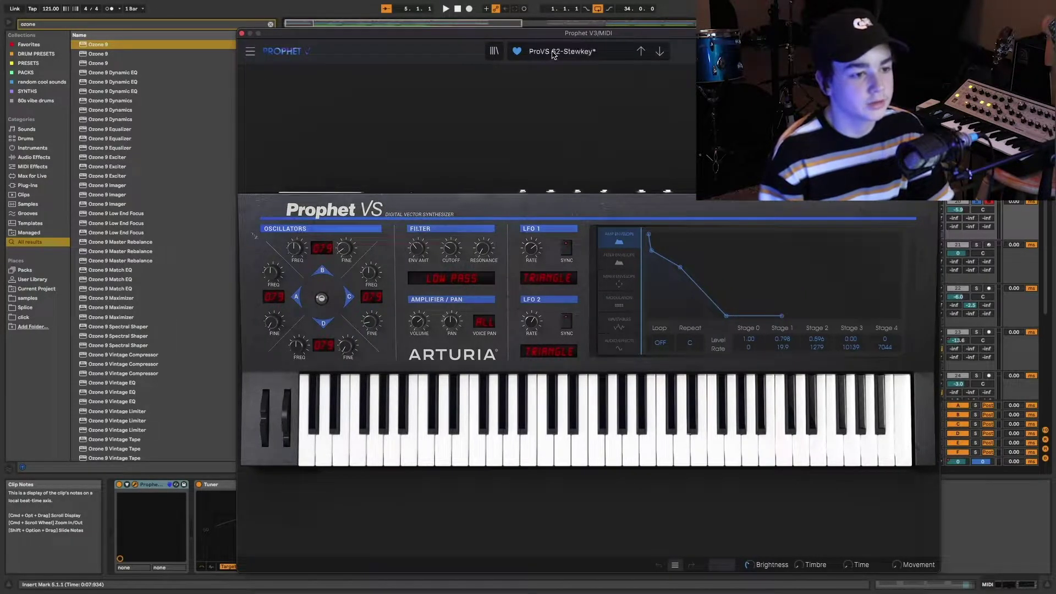
{"action": "key", "text": "space"}
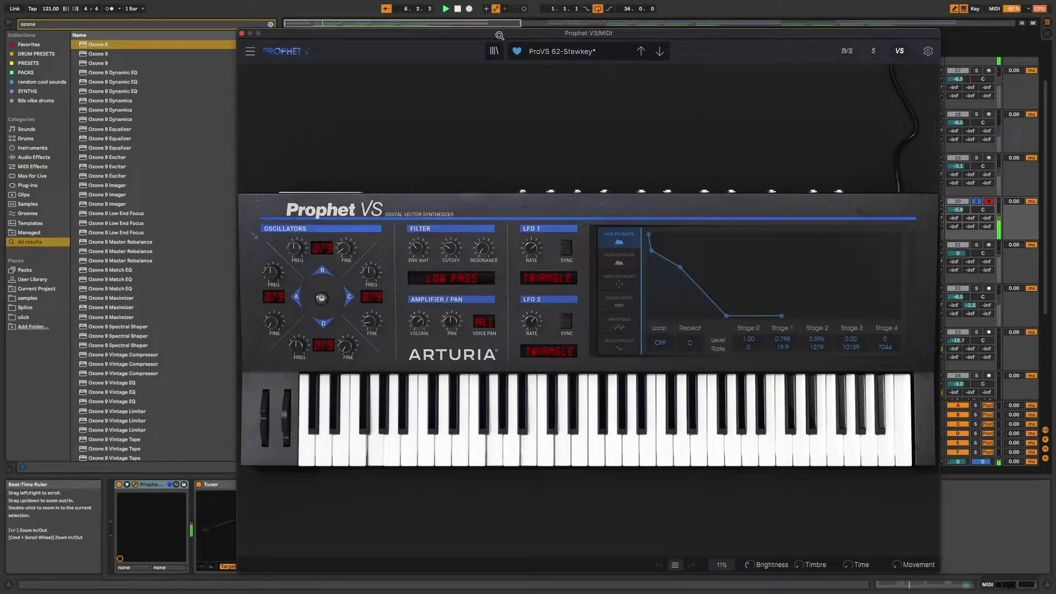
{"action": "left_click_drag", "start_coordinate": [499, 35], "coordinate": [496, 37]}
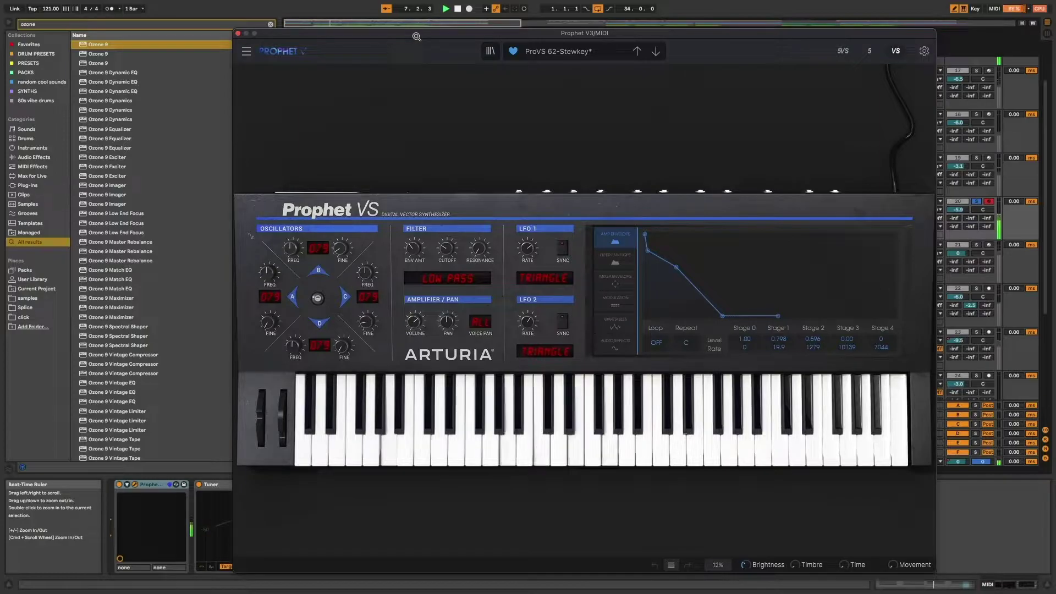
{"action": "left_click", "coordinate": [239, 34]}
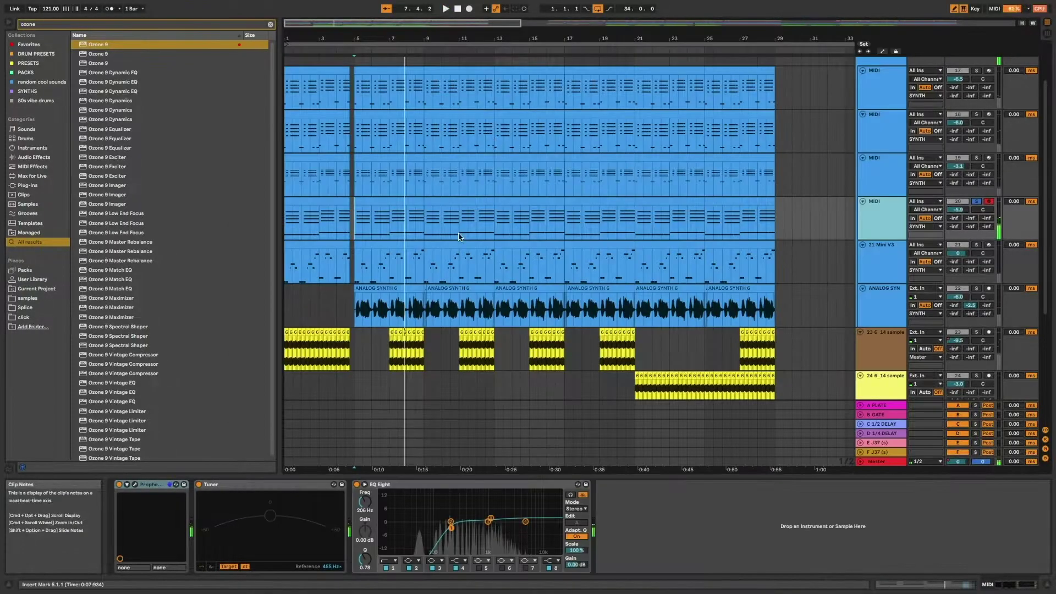
{"action": "scroll", "coordinate": [450, 250], "scroll_direction": "down", "scroll_amount": 2}
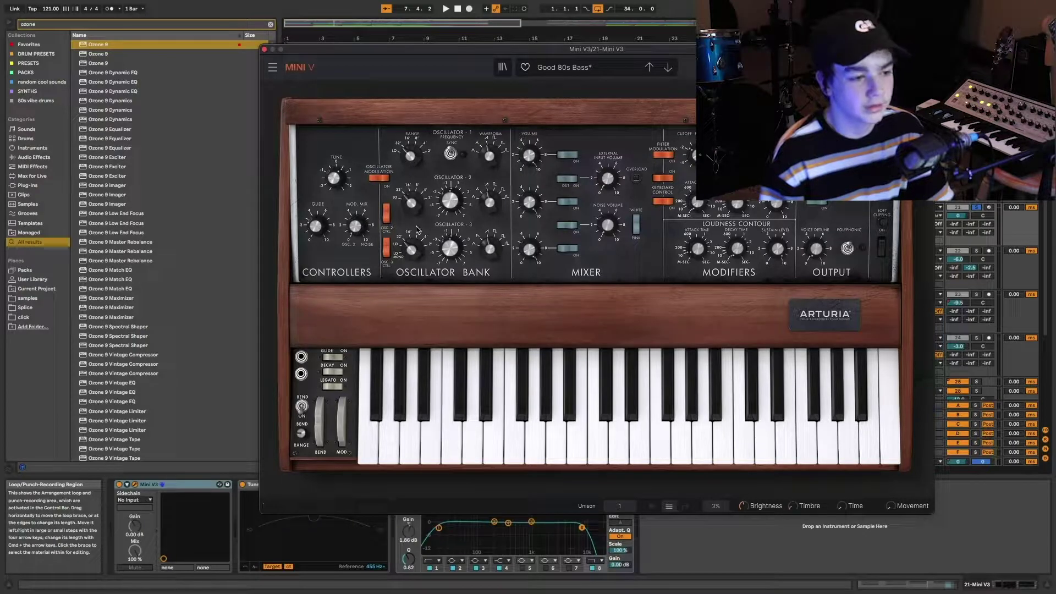
{"action": "left_click", "coordinate": [265, 48]}
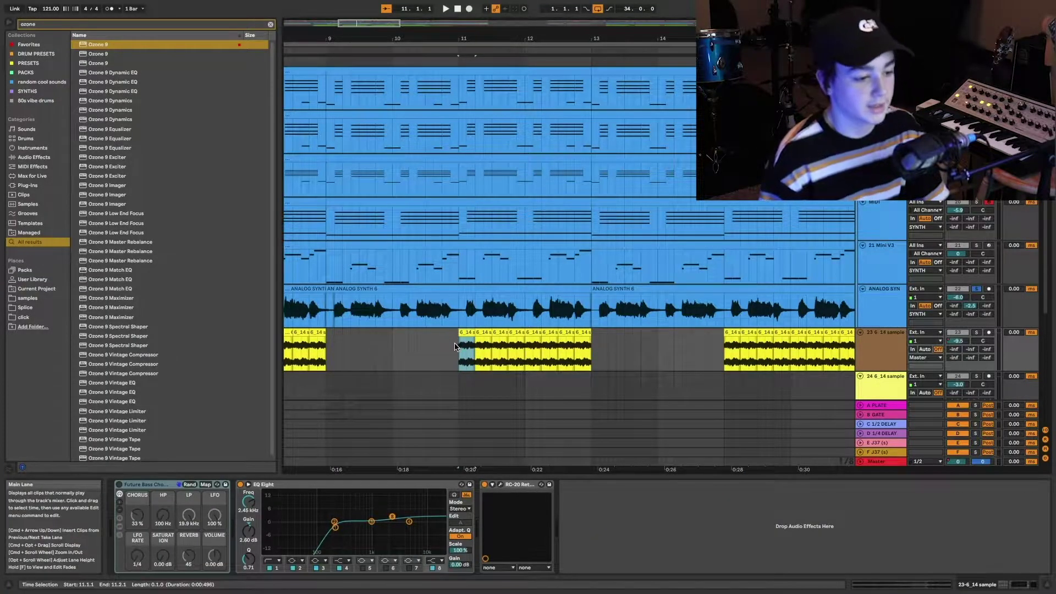
- Play the chopped 6_14 sample clips on track 23 from bar 11
{"action": "left_click", "coordinate": [464, 356]}
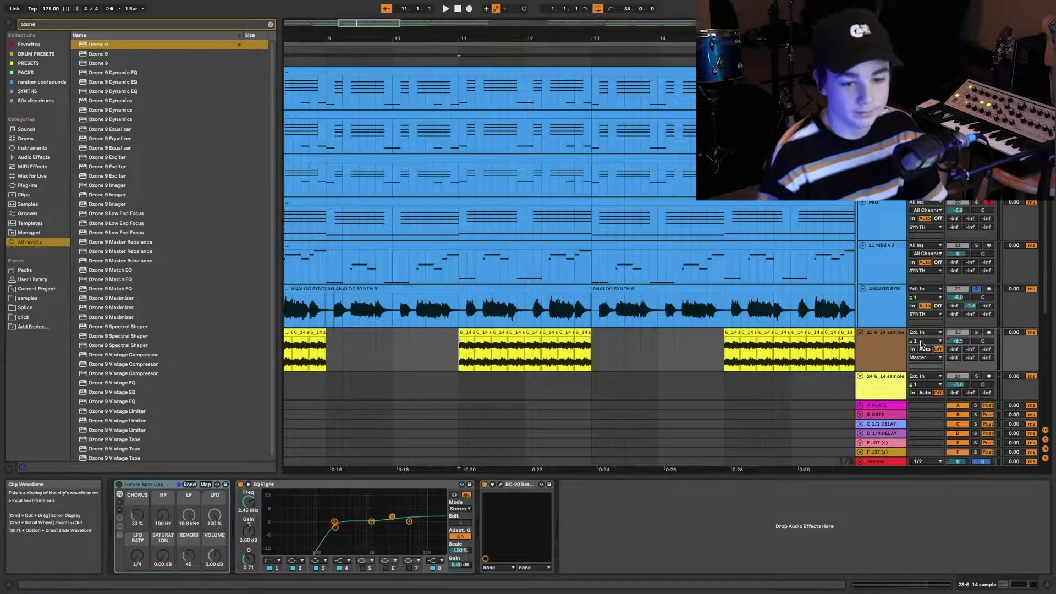
{"action": "key", "text": "space"}
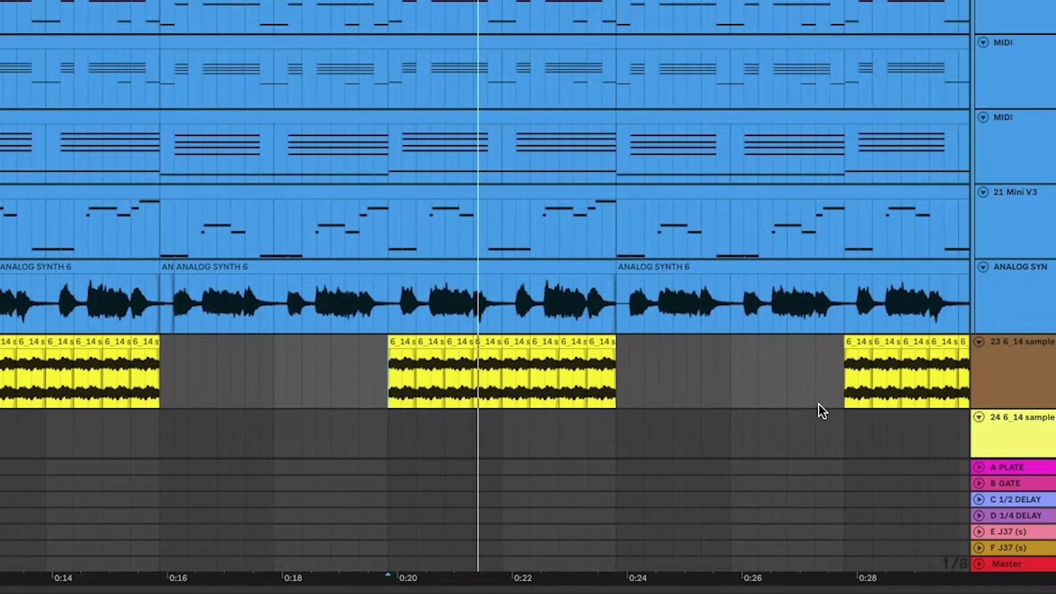
{"action": "scroll", "coordinate": [695, 394], "scroll_direction": "down", "scroll_amount": 1}
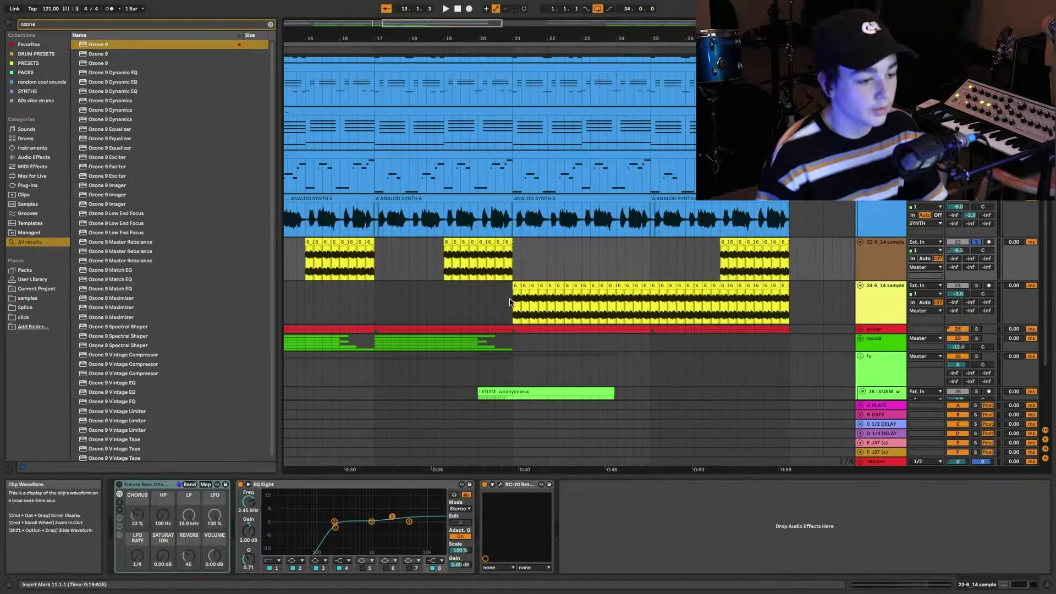
- Solo the 6_14 sample on track 24 and examine the effects inside its Future Bass Chord Controller rack
{"action": "left_click", "coordinate": [978, 289]}
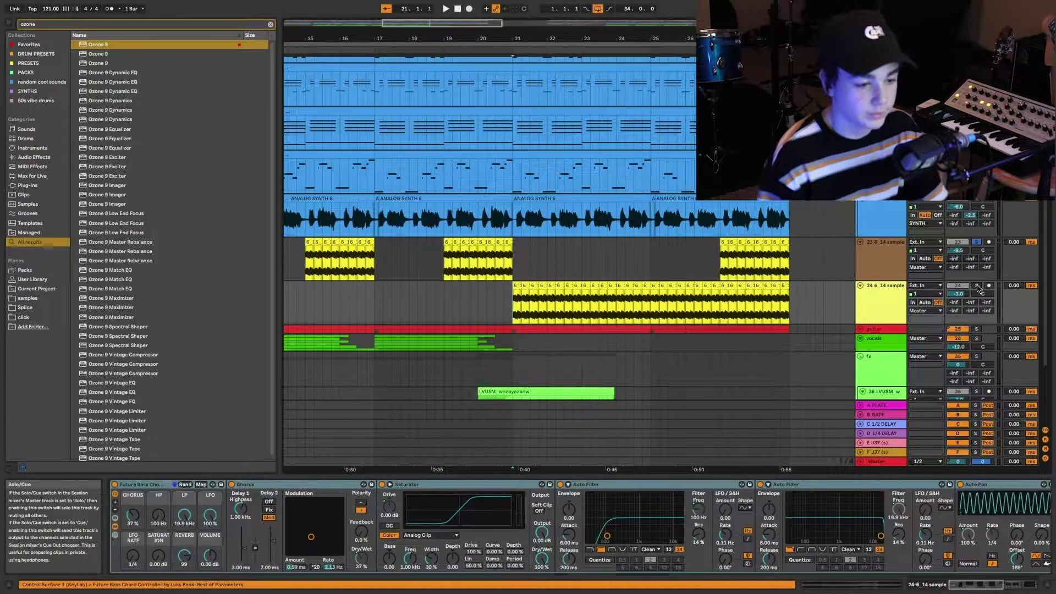
{"action": "left_click", "coordinate": [892, 297]}
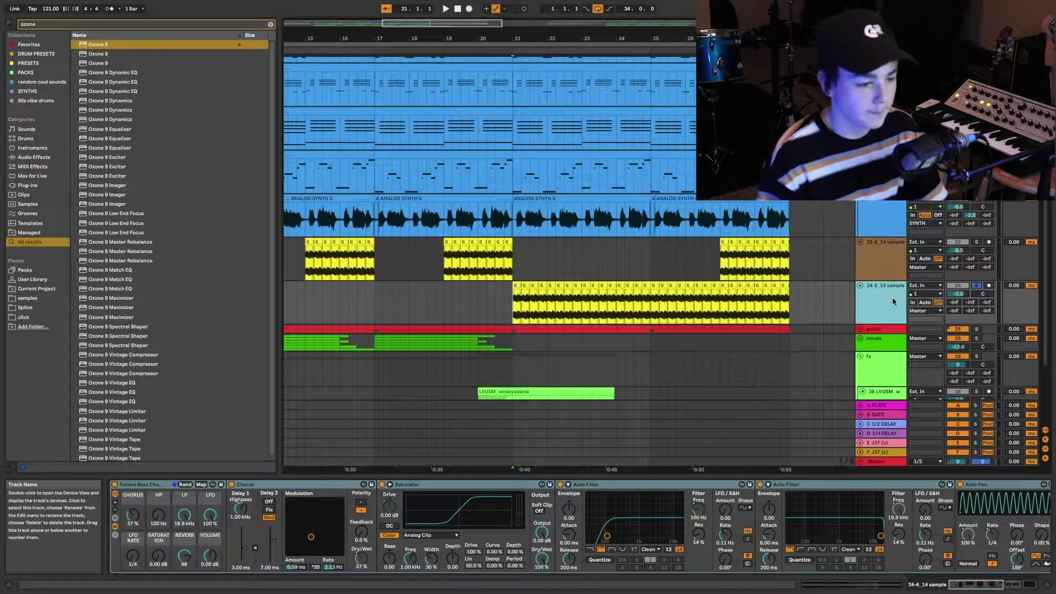
{"action": "left_click", "coordinate": [377, 565]}
{"action": "scroll", "coordinate": [414, 506], "scroll_direction": "right", "scroll_amount": 2}
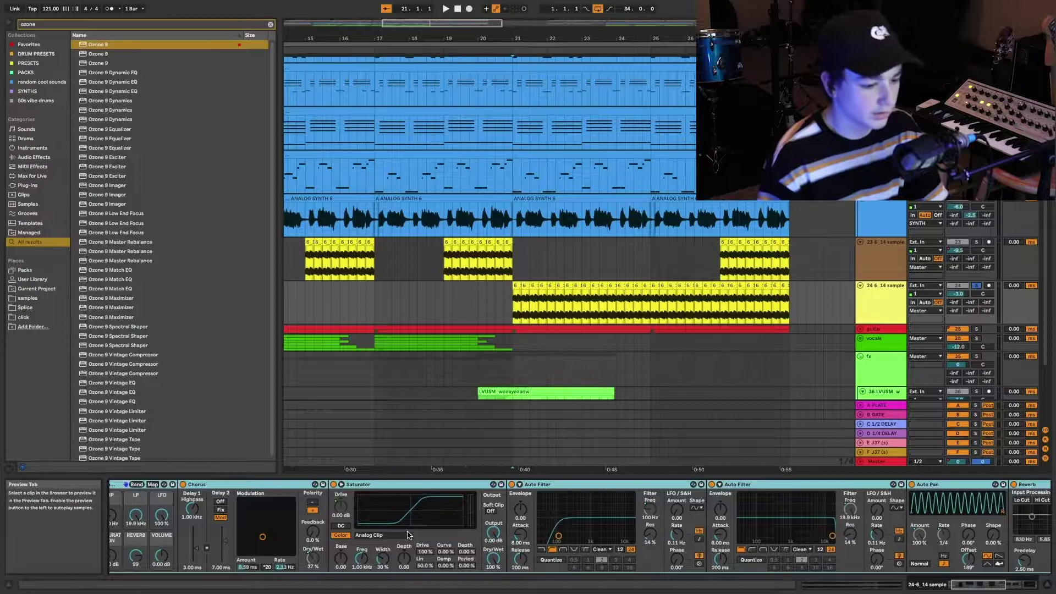
{"action": "scroll", "coordinate": [407, 534], "scroll_direction": "right", "scroll_amount": 3}
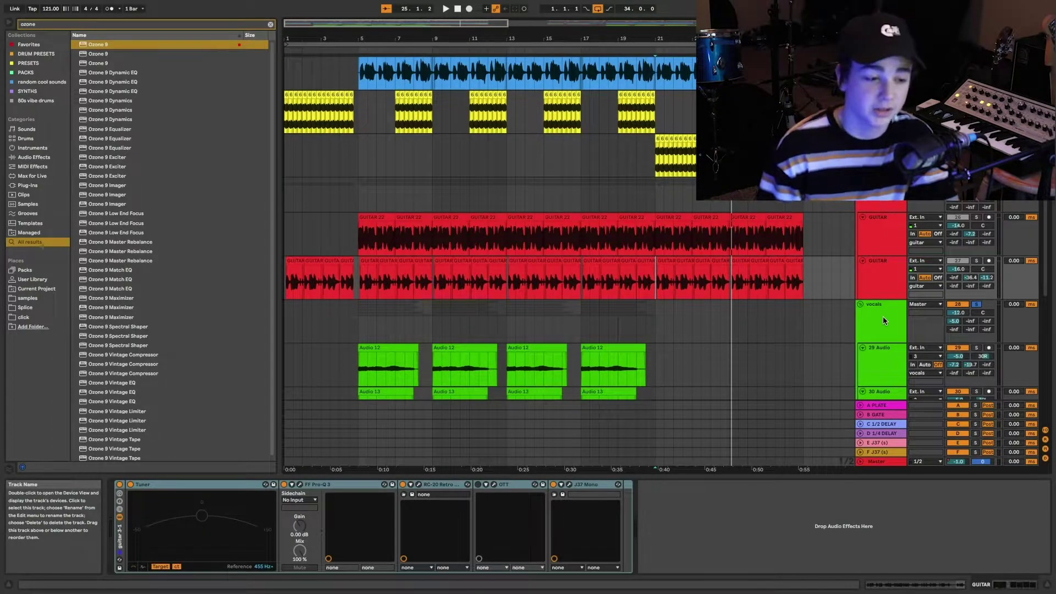
- Play the vocal layers in the vocals group from bar 5, starting at the 29 Audio track
{"action": "left_click", "coordinate": [361, 366]}
{"action": "scroll", "coordinate": [360, 366], "scroll_direction": "down", "scroll_amount": 3}
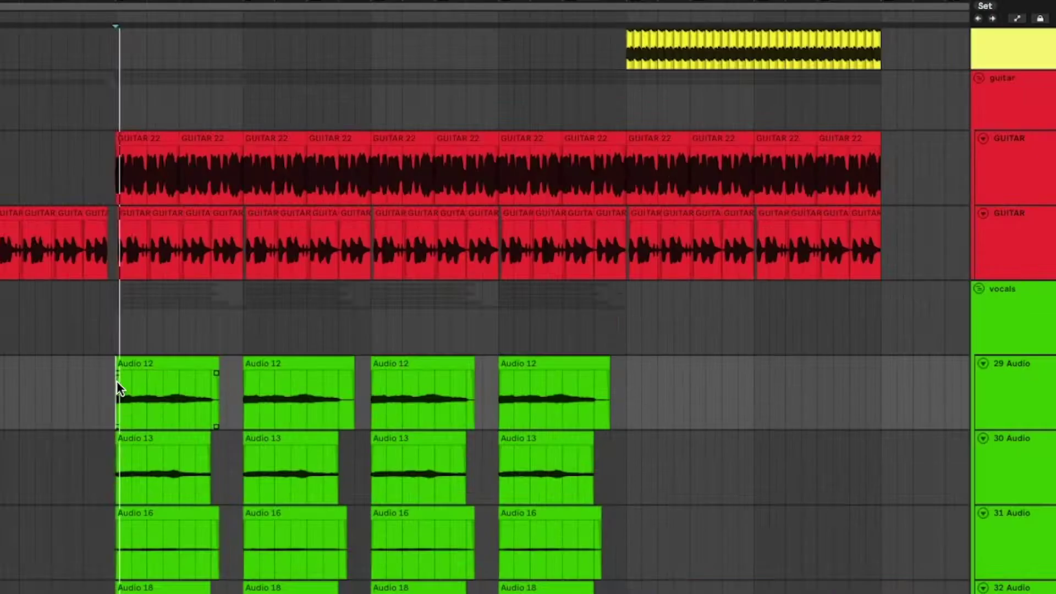
{"action": "scroll", "coordinate": [76, 411], "scroll_direction": "down", "scroll_amount": 1}
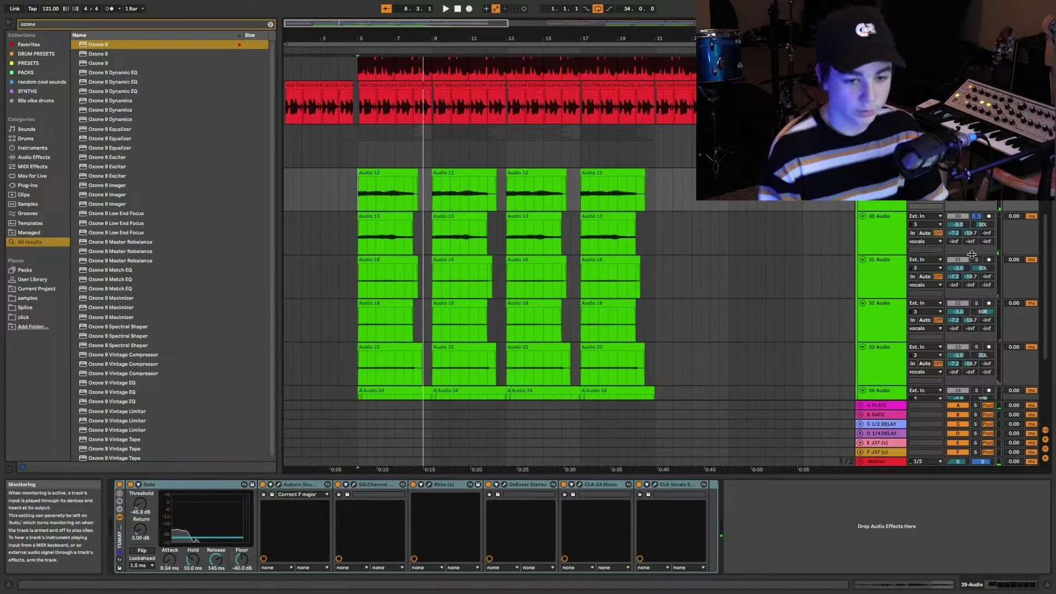
- Solo the 31 Audio vocal layer and place the playback start at bar 5 on the 33 Audio layer
{"action": "left_click", "coordinate": [976, 259]}
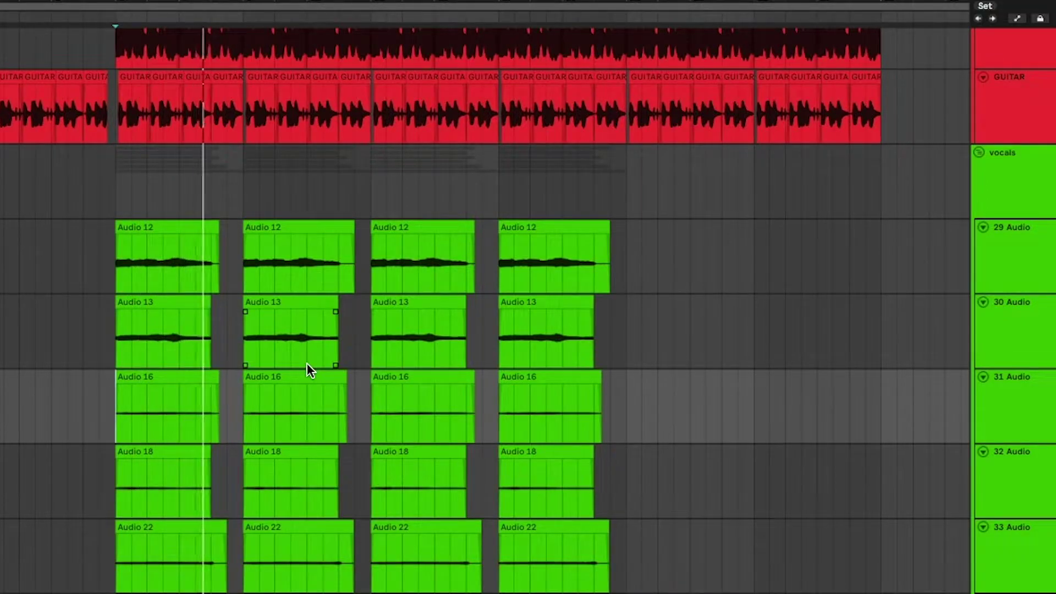
{"action": "scroll", "coordinate": [307, 364], "scroll_direction": "down", "scroll_amount": 4}
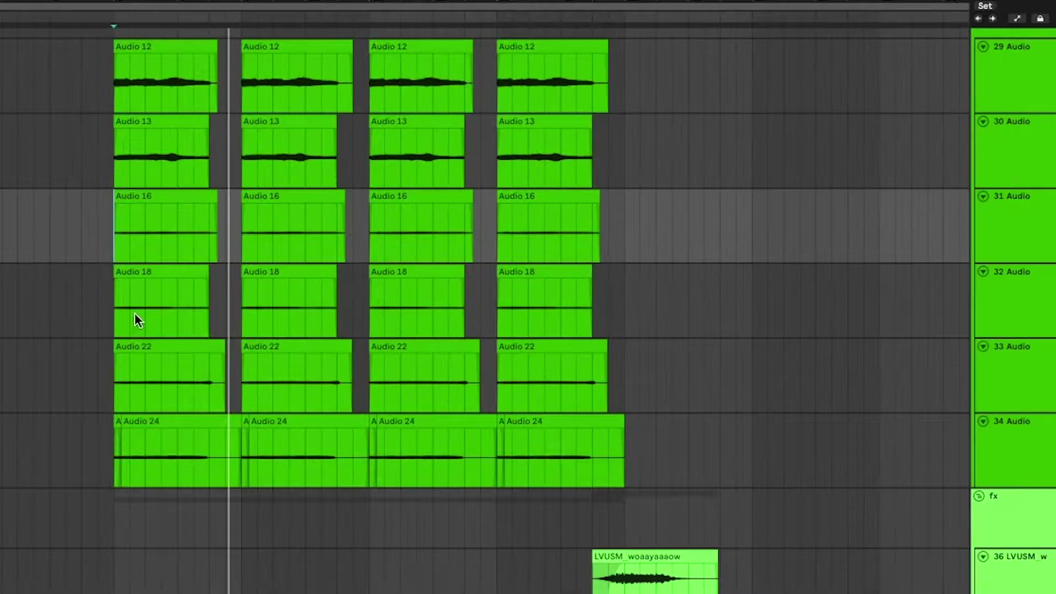
{"action": "left_click", "coordinate": [113, 380]}
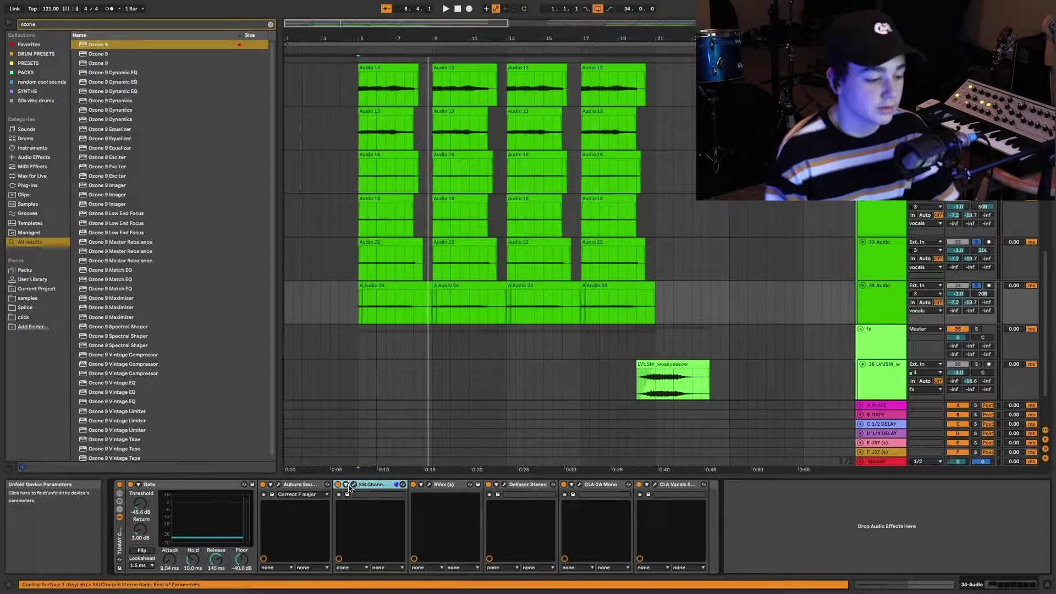
- Review the SSLChannel settings and the RVox, DeEsser, CLA-2A and CLA Vocals plug-ins in the 34 Audio vocal chain
{"action": "left_click", "coordinate": [354, 485]}
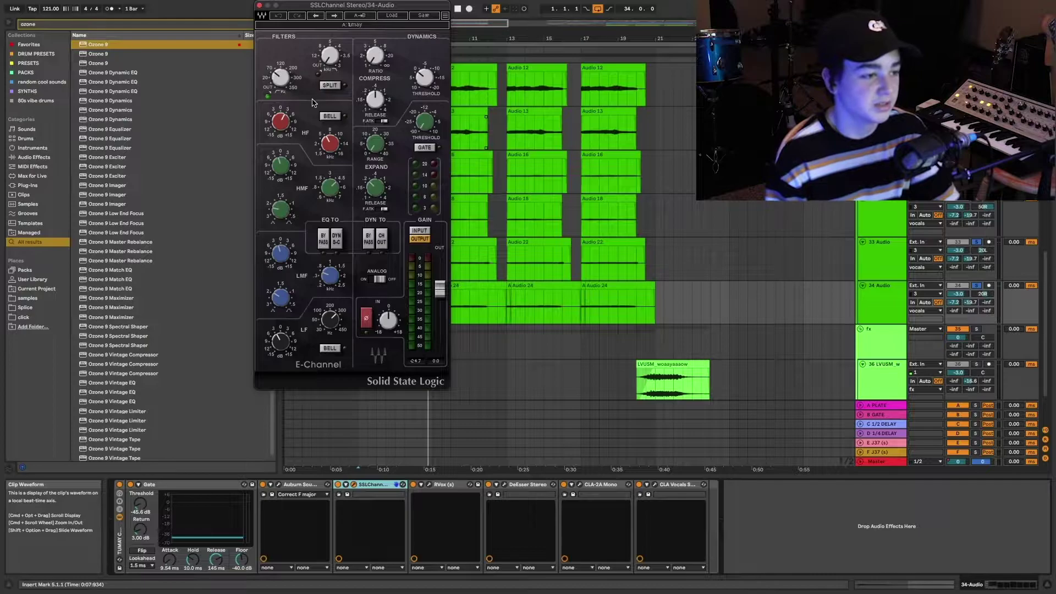
{"action": "left_click", "coordinate": [259, 6]}
{"action": "left_click", "coordinate": [450, 486]}
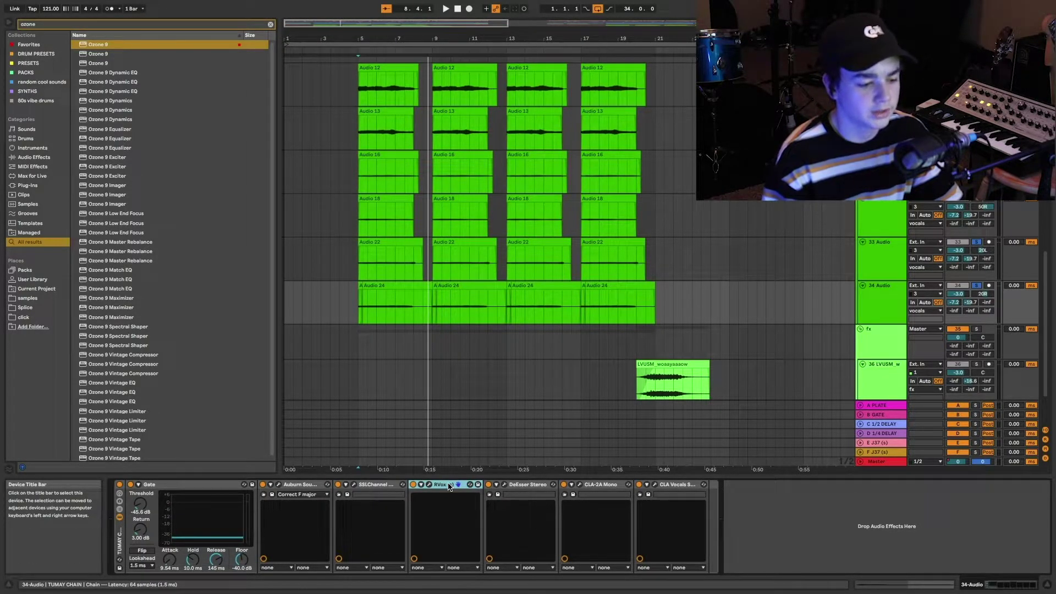
{"action": "left_click", "coordinate": [517, 485]}
{"action": "left_click", "coordinate": [597, 486]}
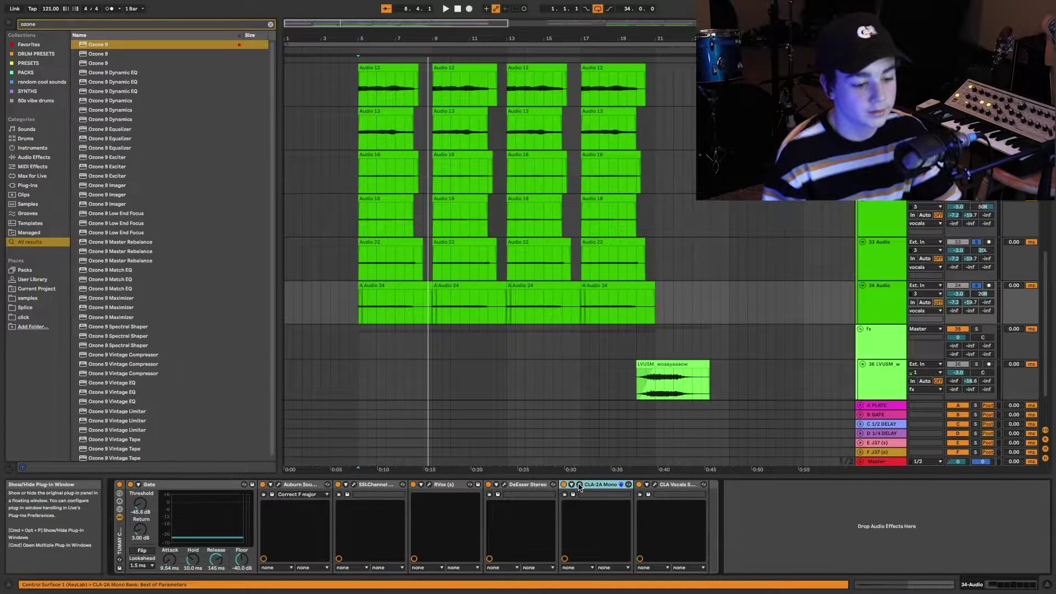
{"action": "left_click", "coordinate": [671, 486]}
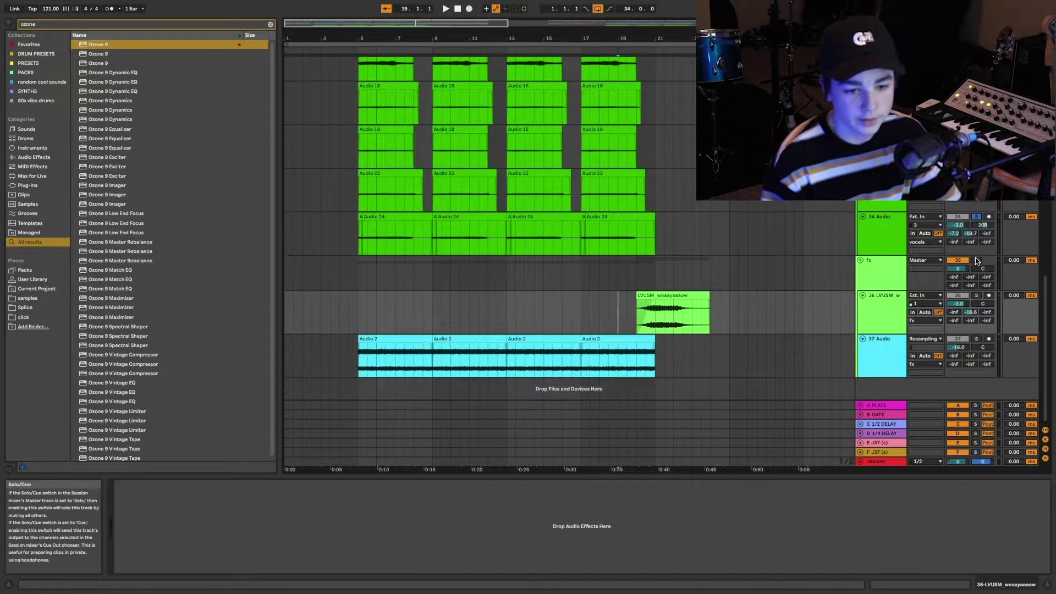
- Solo the fx group and play the LVUSM_woaayaaaow clip from bar 20
{"action": "left_click", "coordinate": [977, 260]}
{"action": "left_click", "coordinate": [645, 322]}
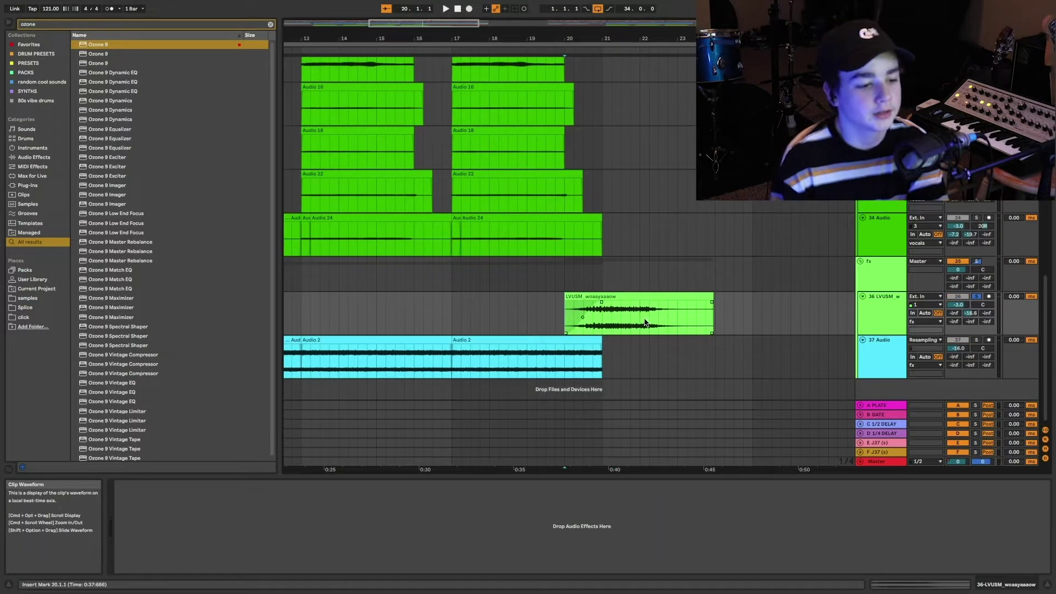
{"action": "scroll", "coordinate": [645, 323], "scroll_direction": "up", "scroll_amount": 3}
{"action": "key", "text": "space"}
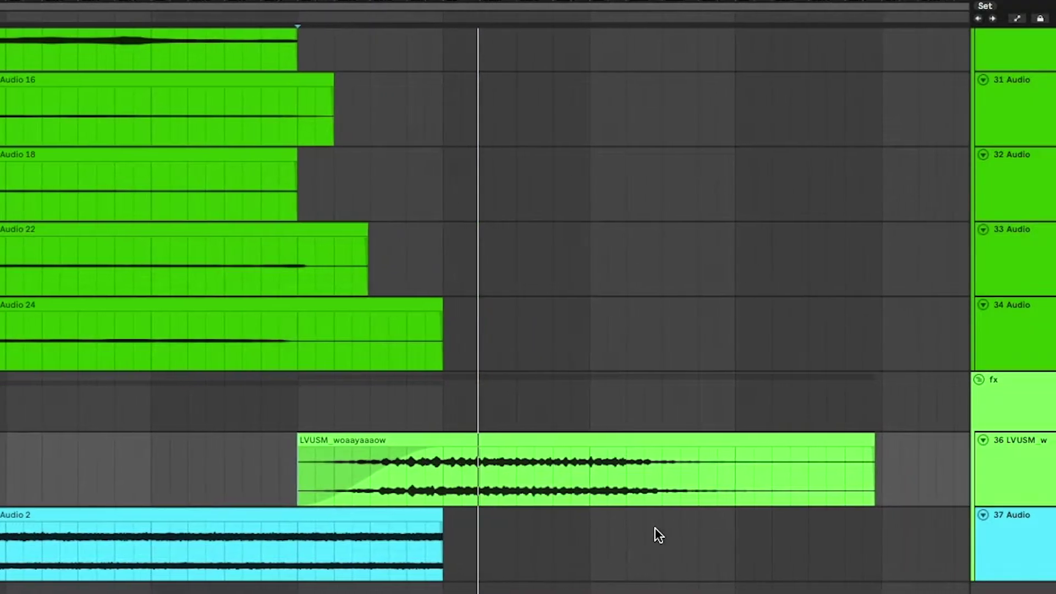
- Solo the 37 Audio track and play its Audio 2 clip from bar 17
{"action": "scroll", "coordinate": [655, 527], "scroll_direction": "left", "scroll_amount": 2}
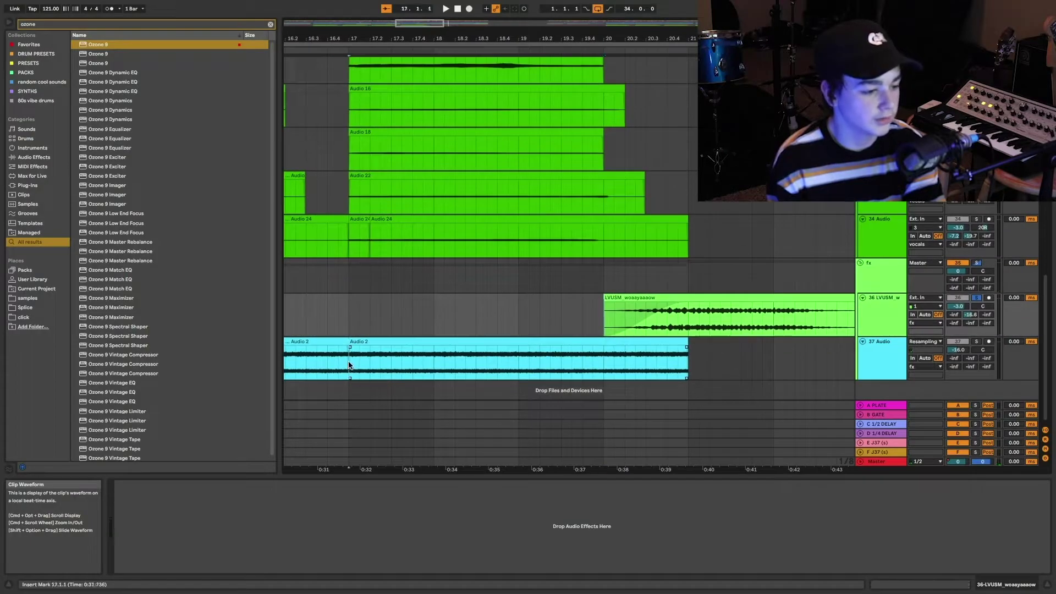
{"action": "left_click", "coordinate": [349, 364]}
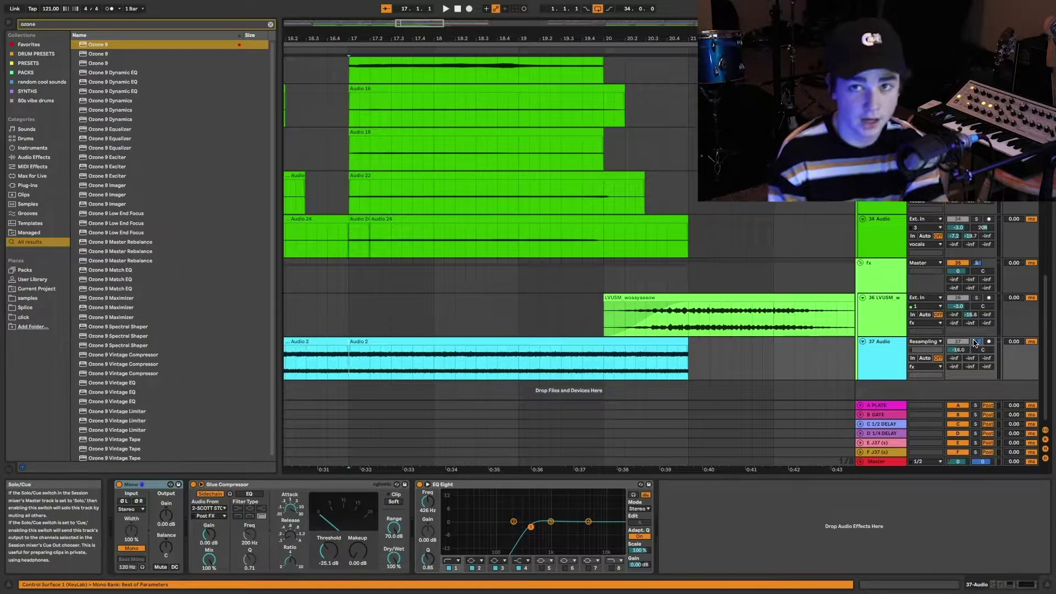
{"action": "left_click", "coordinate": [432, 344]}
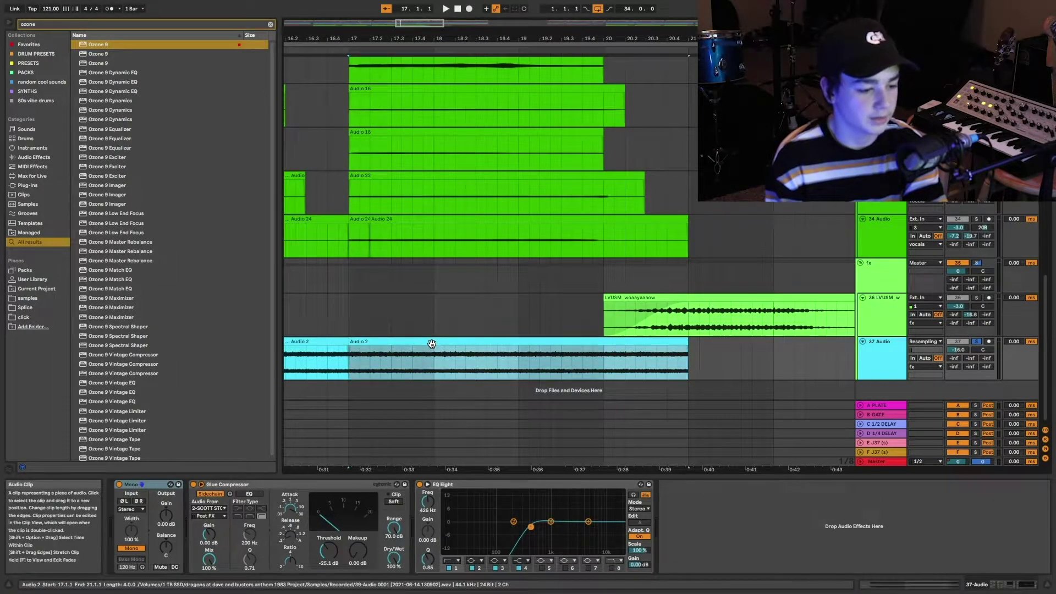
{"action": "key", "text": "space"}
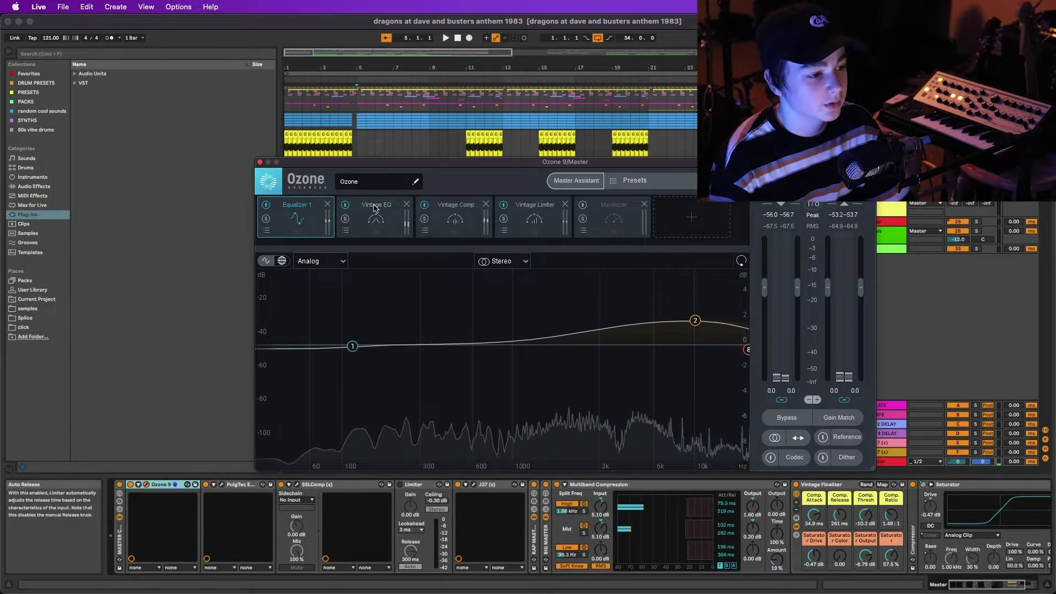
- Examine the Vintage EQ, Vintage Comp and Vintage Limiter modules of Ozone 9 on the Master track
{"action": "left_click", "coordinate": [347, 231]}
{"action": "left_click", "coordinate": [453, 231]}
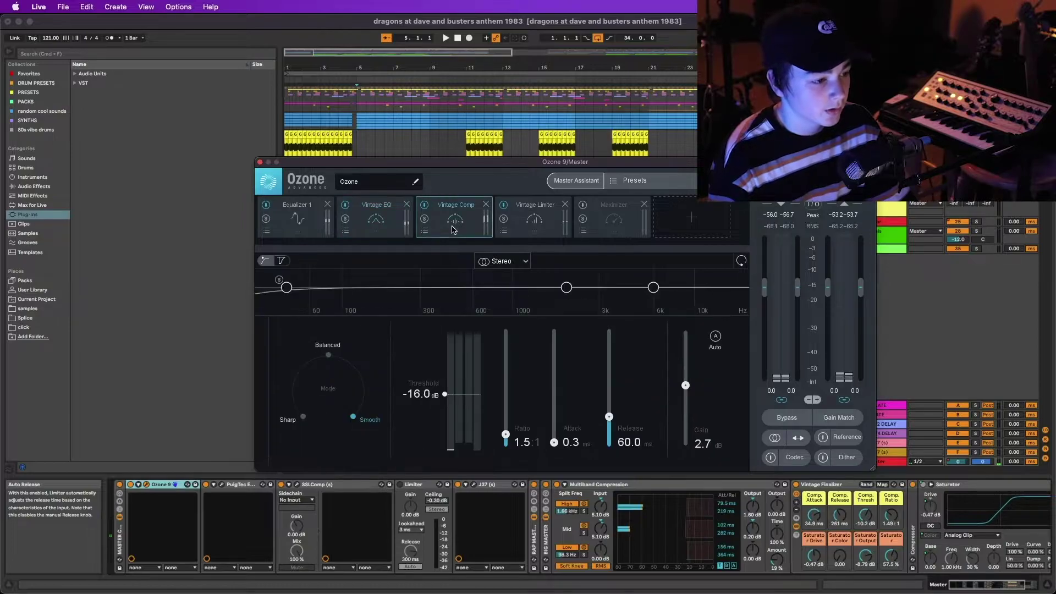
{"action": "left_click", "coordinate": [528, 223]}
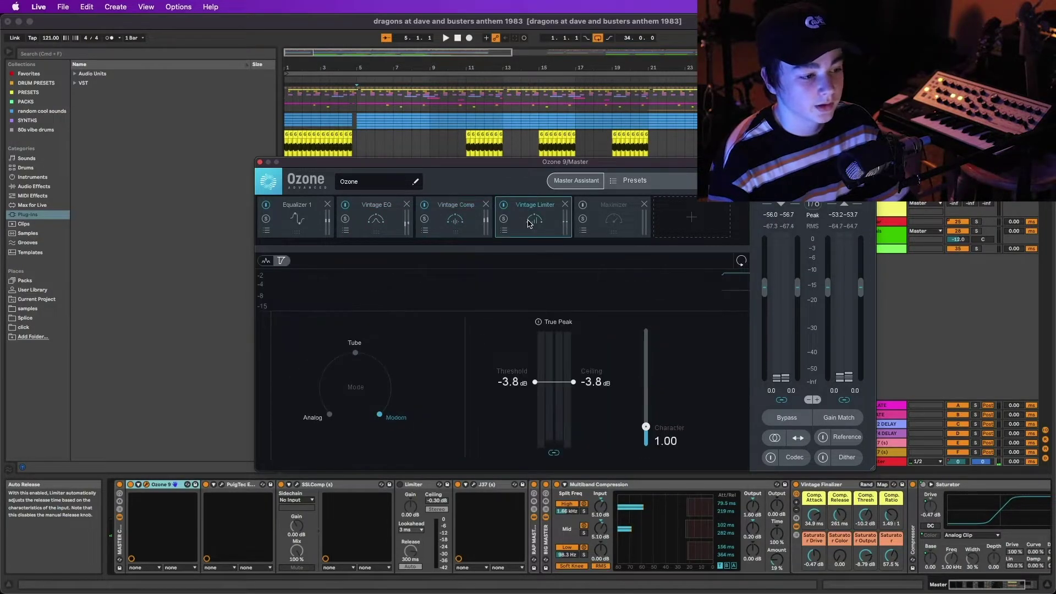
{"action": "left_click", "coordinate": [259, 162]}
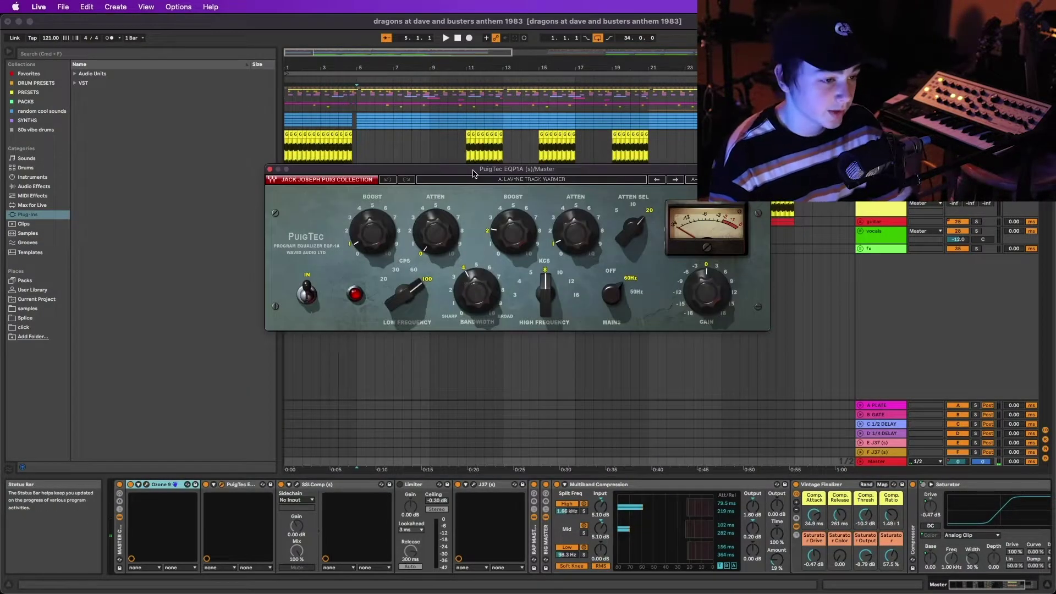
- Review the PuigTec EQP1A, SSLComp and J37 plug-ins and the BIG MASTER rack in the Master track's chain
{"action": "left_click", "coordinate": [269, 169]}
{"action": "left_click", "coordinate": [297, 484]}
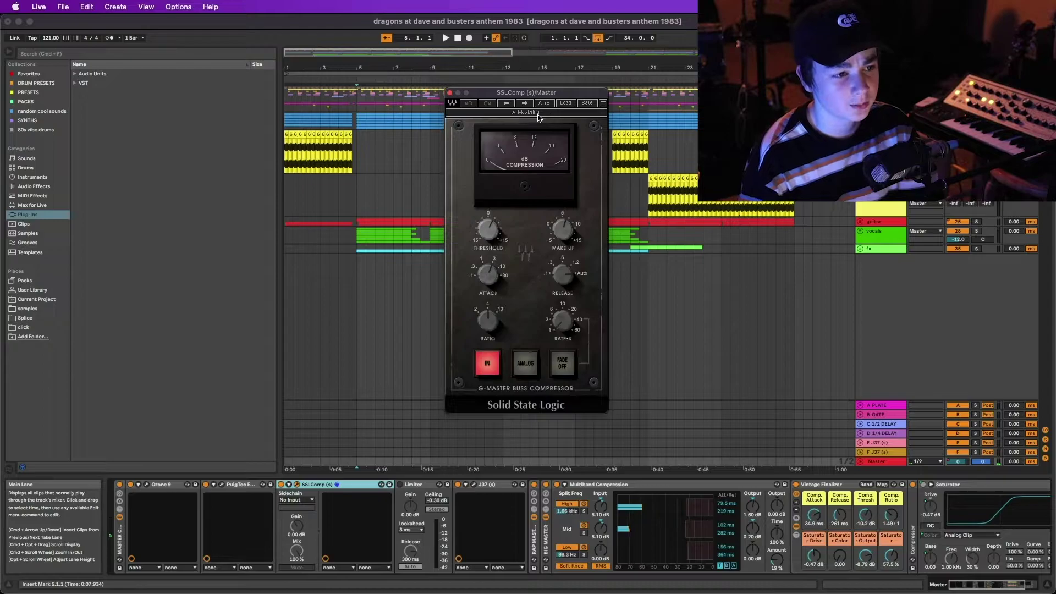
{"action": "left_click", "coordinate": [450, 92]}
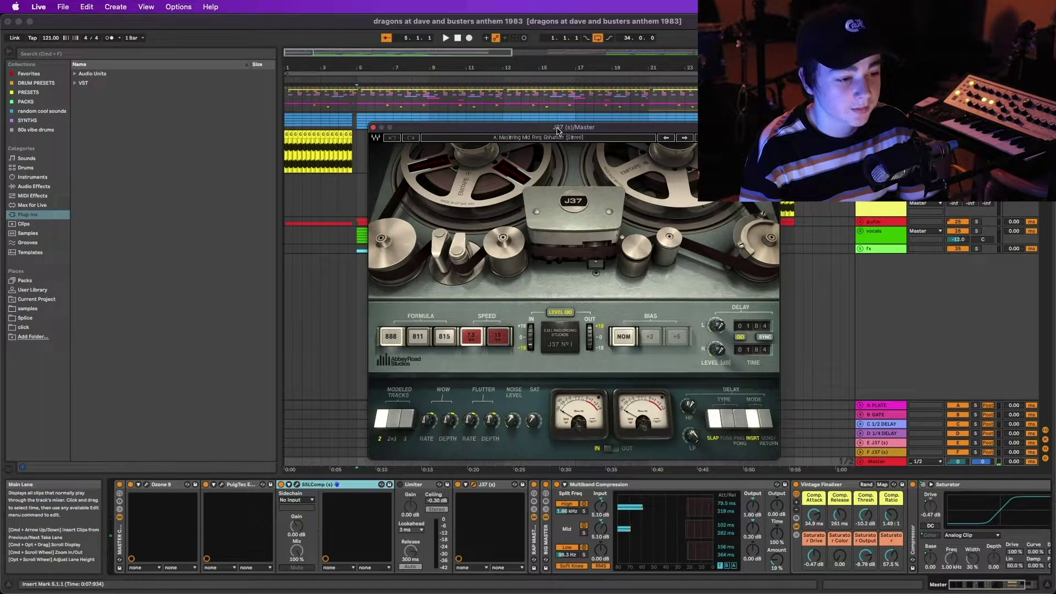
{"action": "left_click", "coordinate": [584, 560]}
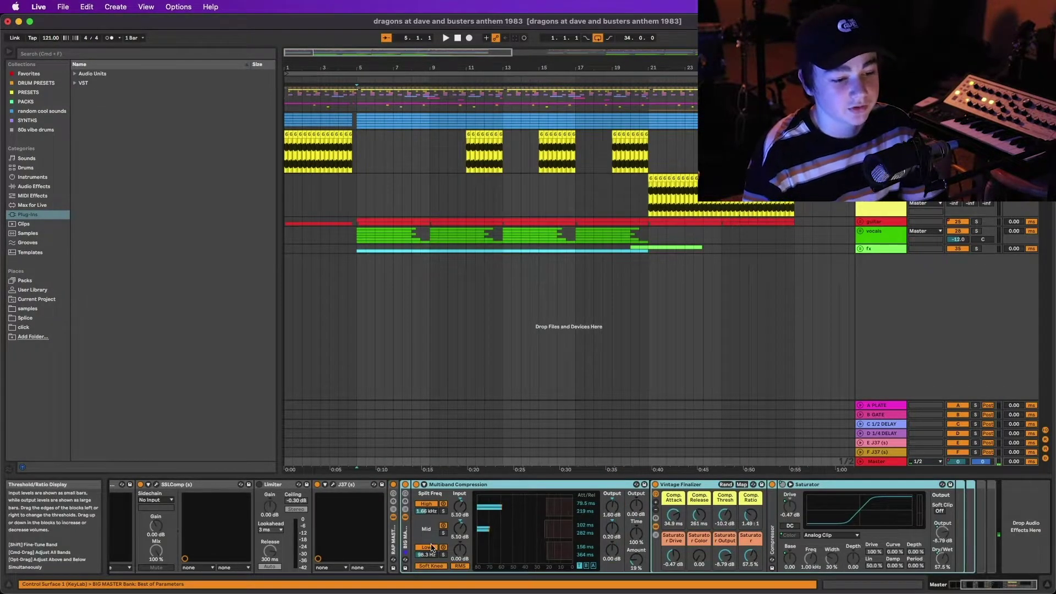
{"action": "scroll", "coordinate": [117, 491], "scroll_direction": "left", "scroll_amount": 3}
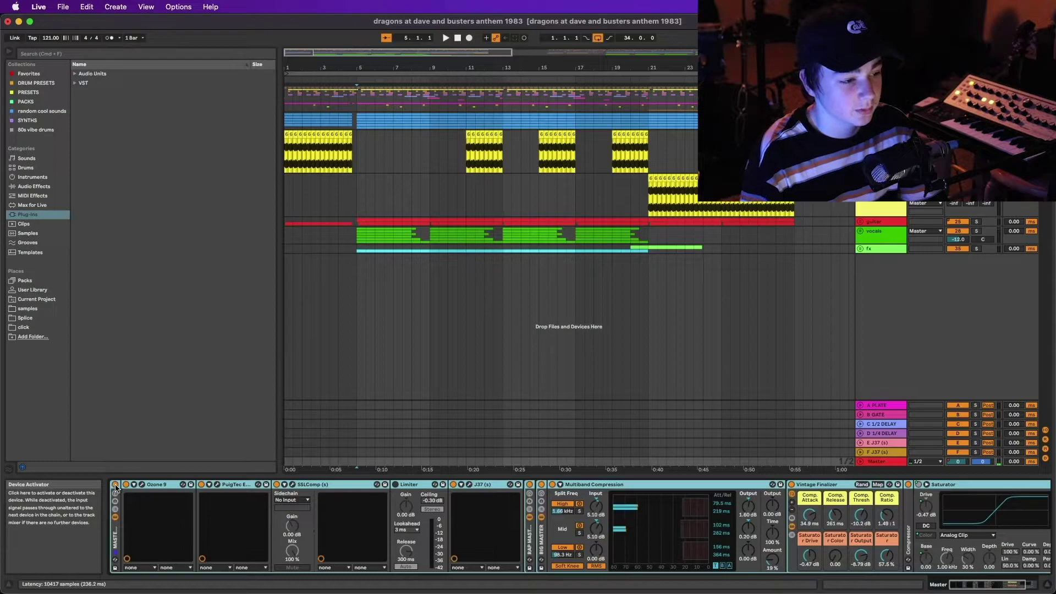
- Switch off the mastering racks on the Master track and play the song from bar 5 to audition it without them
{"action": "left_click", "coordinate": [743, 236]}
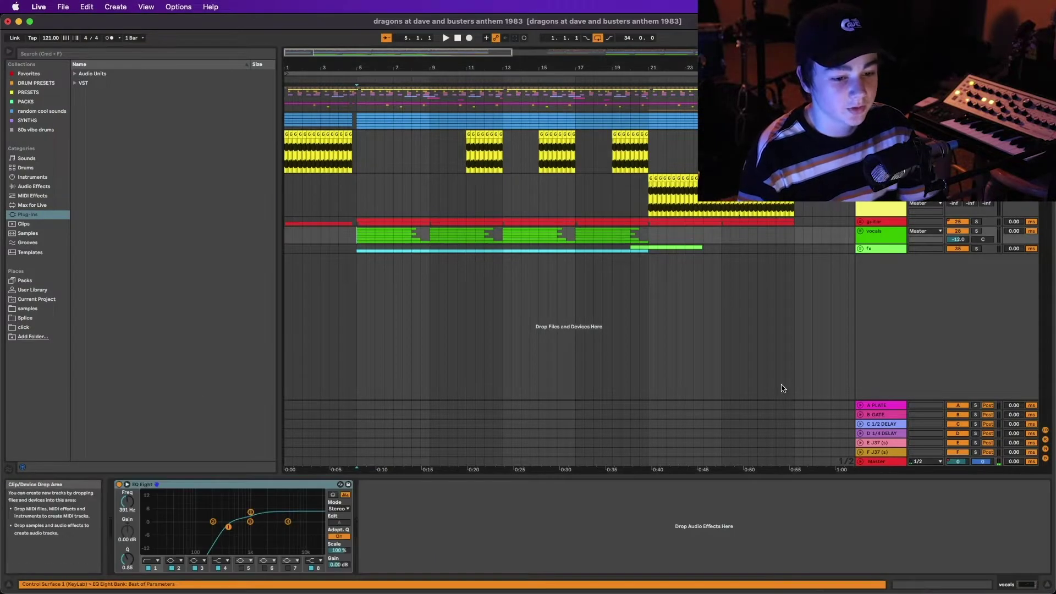
{"action": "left_click", "coordinate": [880, 462]}
{"action": "key", "text": "space"}
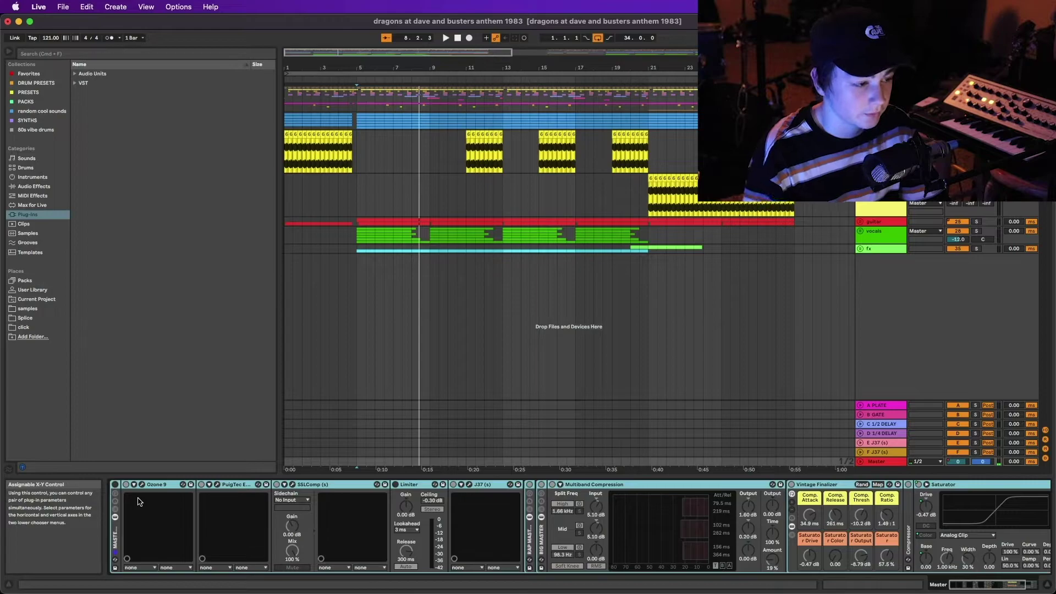
{"action": "key", "text": "space"}
{"action": "key", "text": "space"}
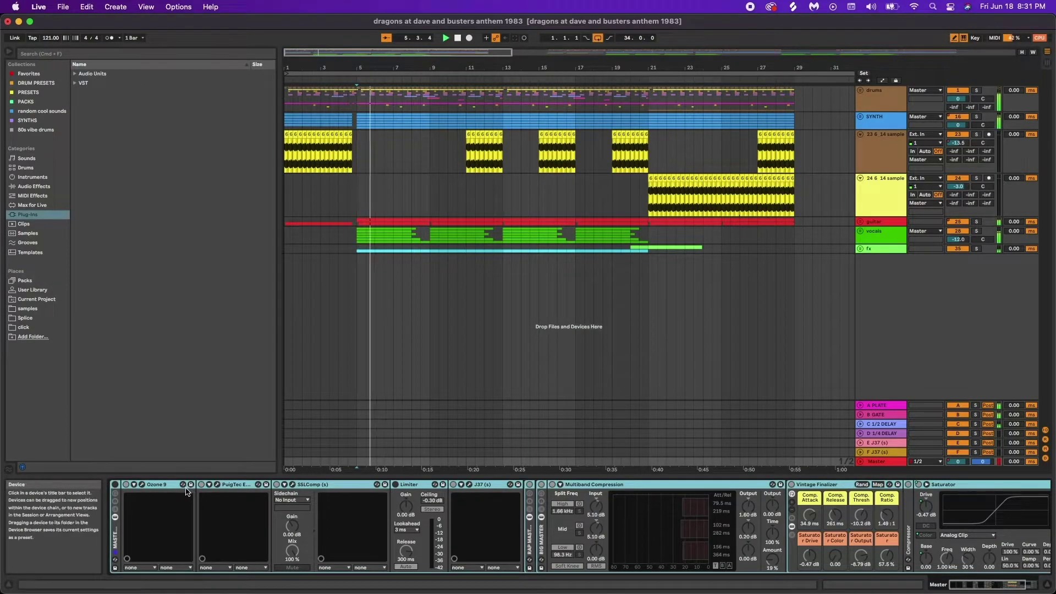